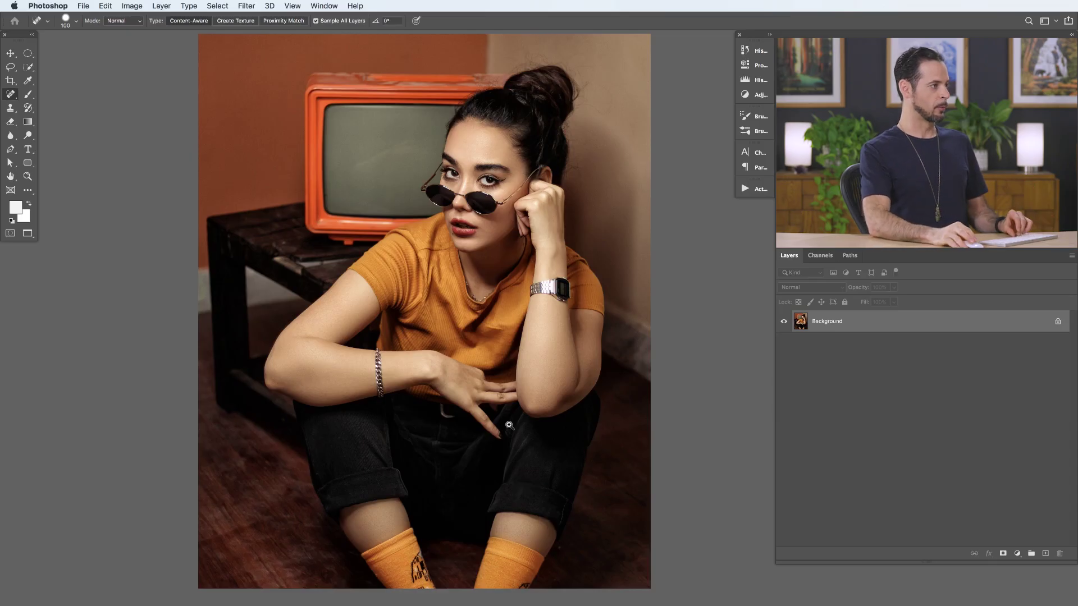
Add a Hue/Saturation adjustment layer with default options above the Background layer and enlarge its settings area.
scroll(509, 426, "down", 3)
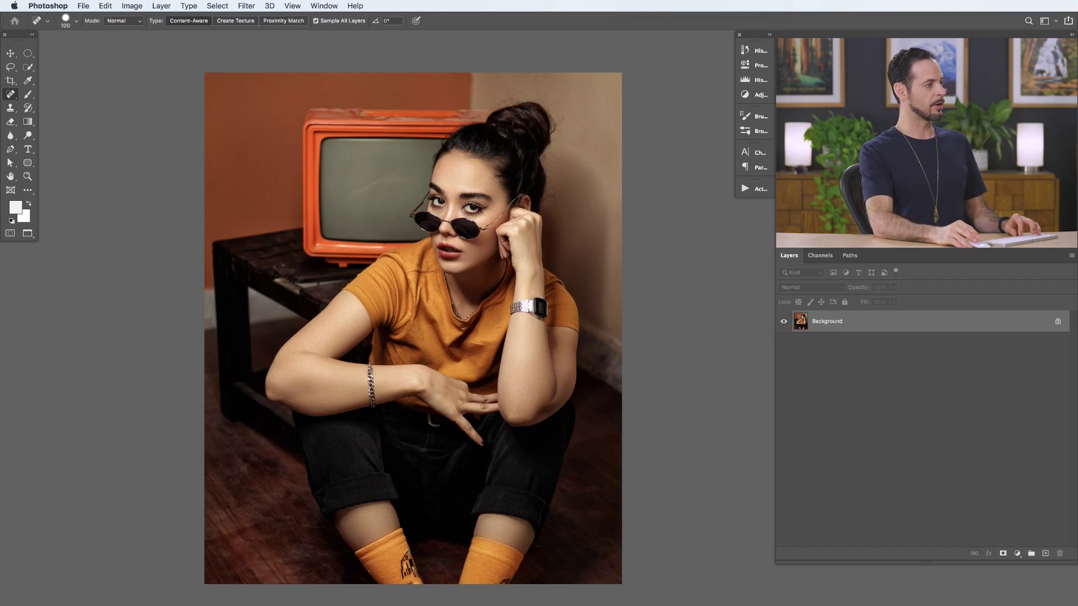
left_click_drag(468, 363, 415, 421)
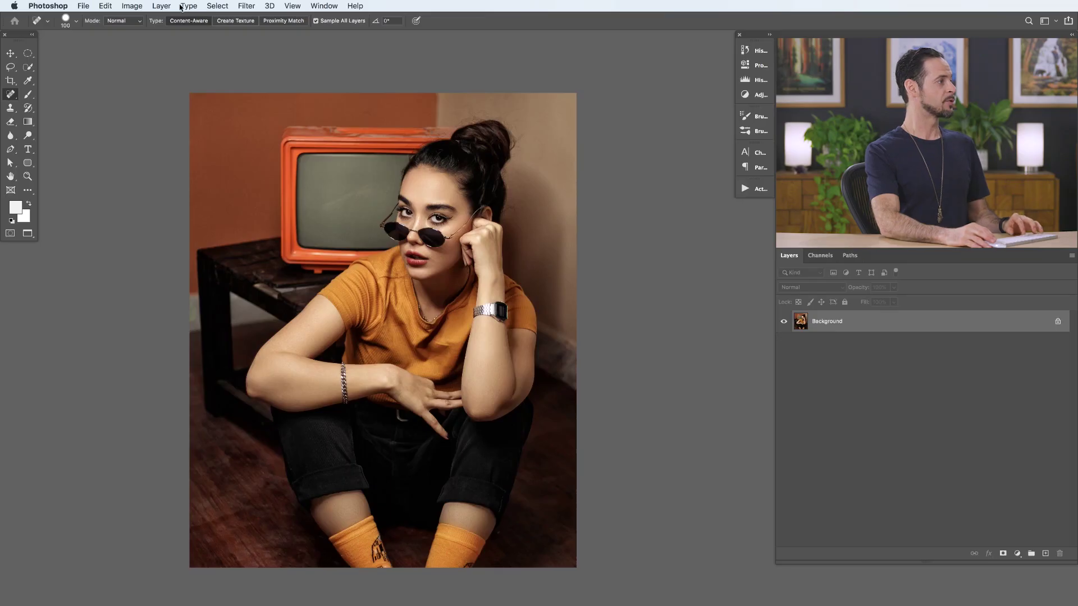
left_click(161, 6)
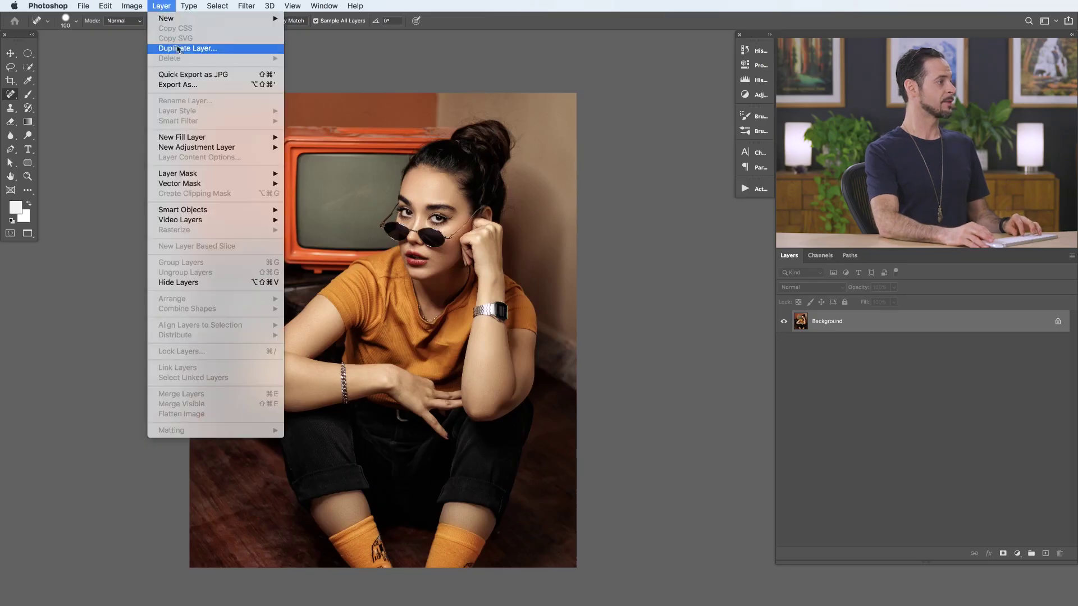
mouse_move(218, 149)
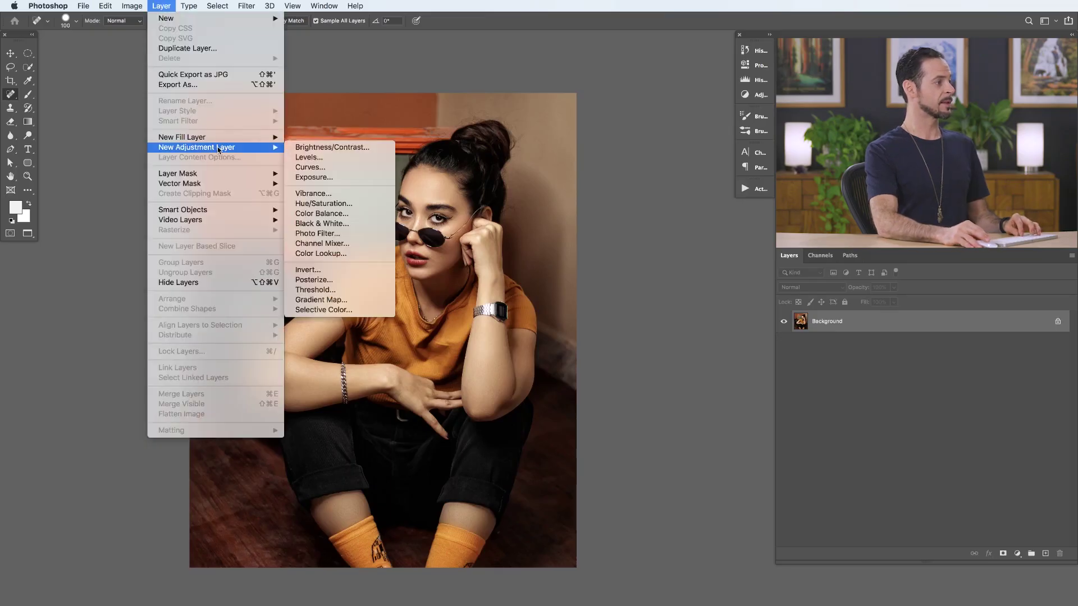
left_click(349, 202)
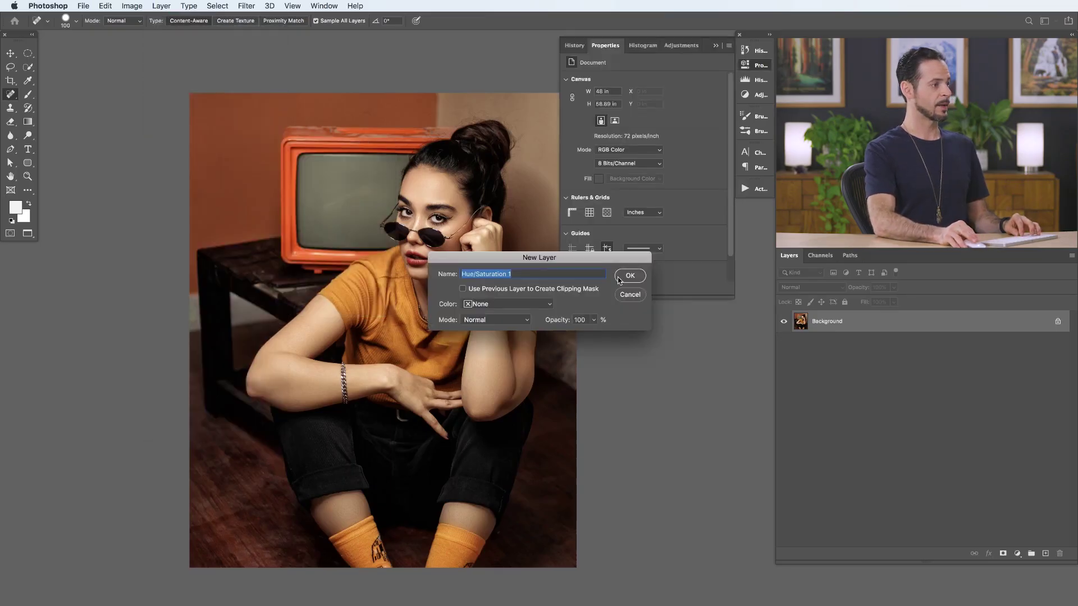
left_click(619, 279)
scroll(582, 292, "right", 5)
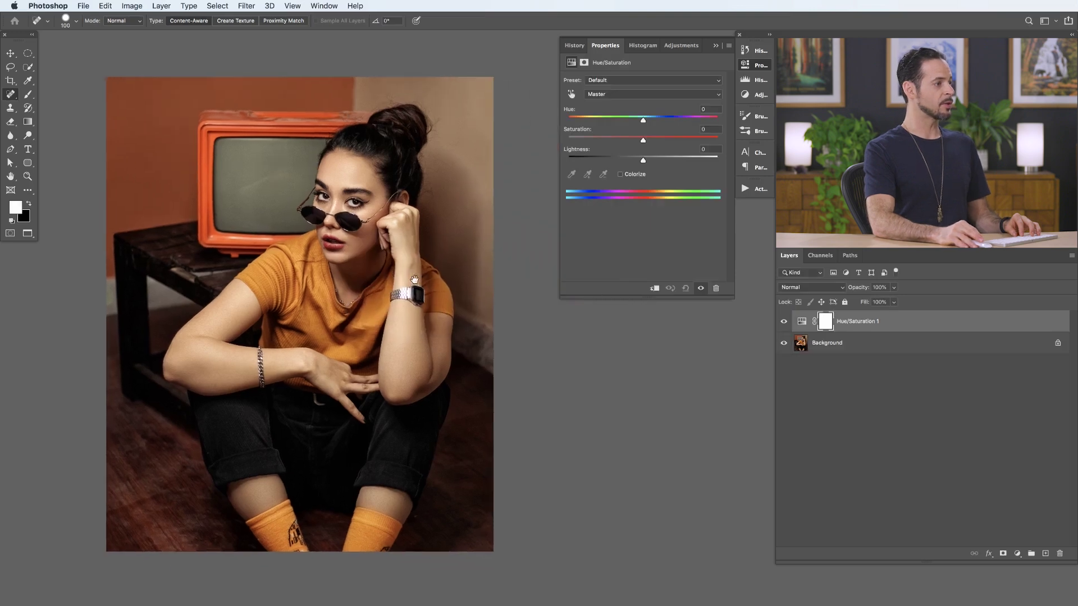
left_click_drag(563, 297, 531, 238)
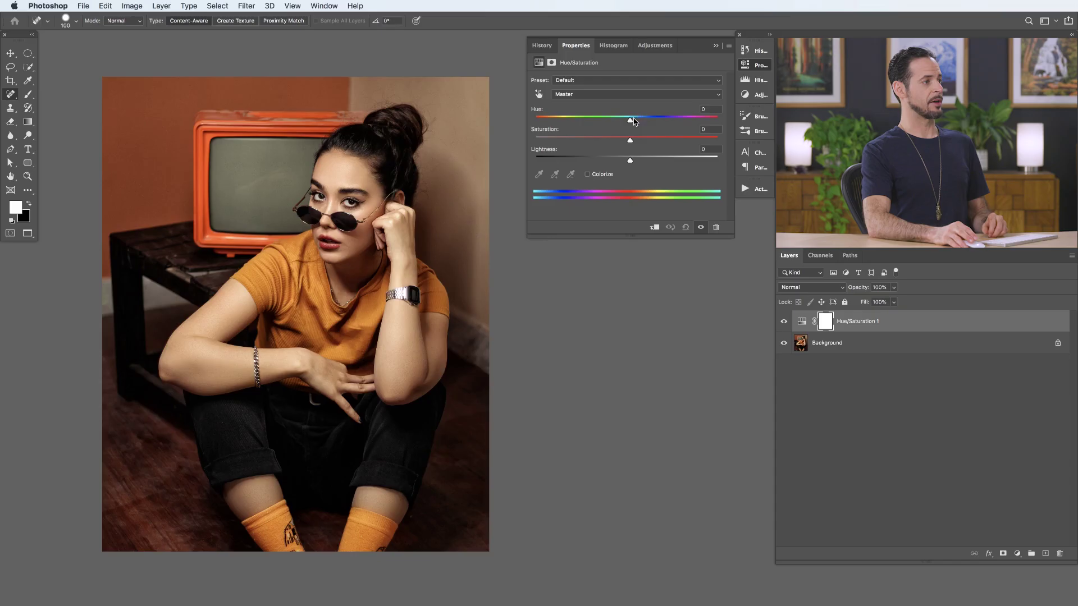
Try Hue +15 and Saturation -100 on the whole image, returning both to 0, and try out the Lightness adjustment.
mouse_move(630, 121)
left_mouse_down()
mouse_move(715, 120)
mouse_move(532, 120)
mouse_move(666, 121)
mouse_move(640, 121)
left_mouse_up()
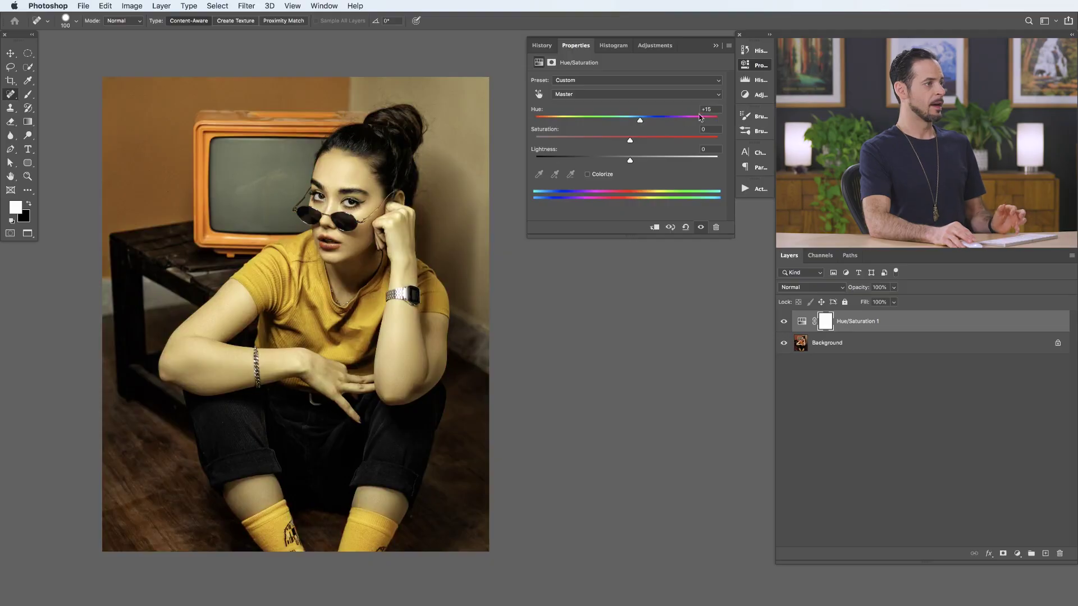
type("0")
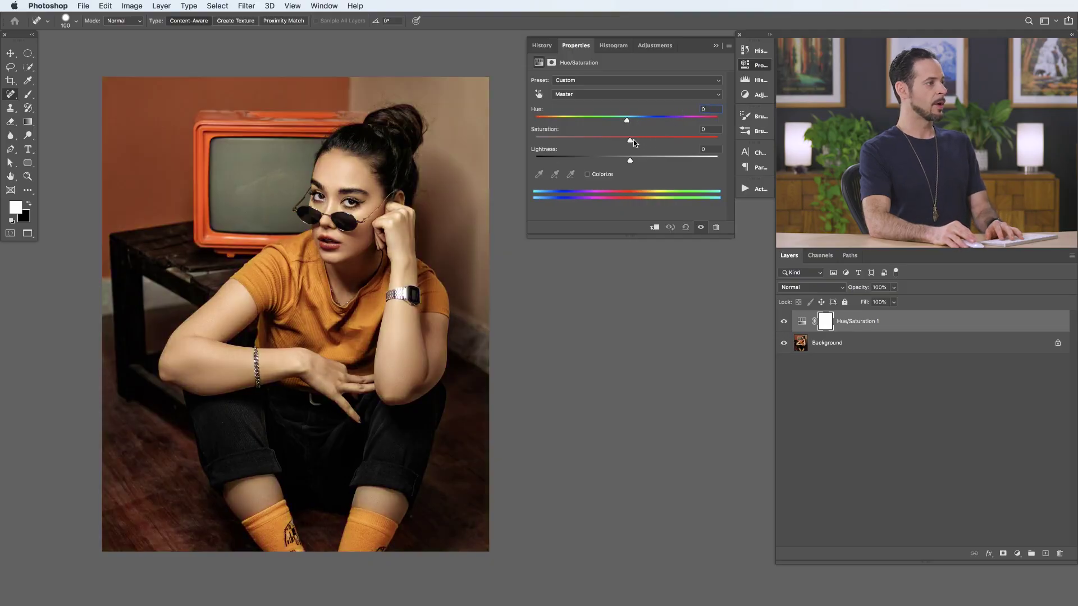
left_click_drag(671, 139, 511, 133)
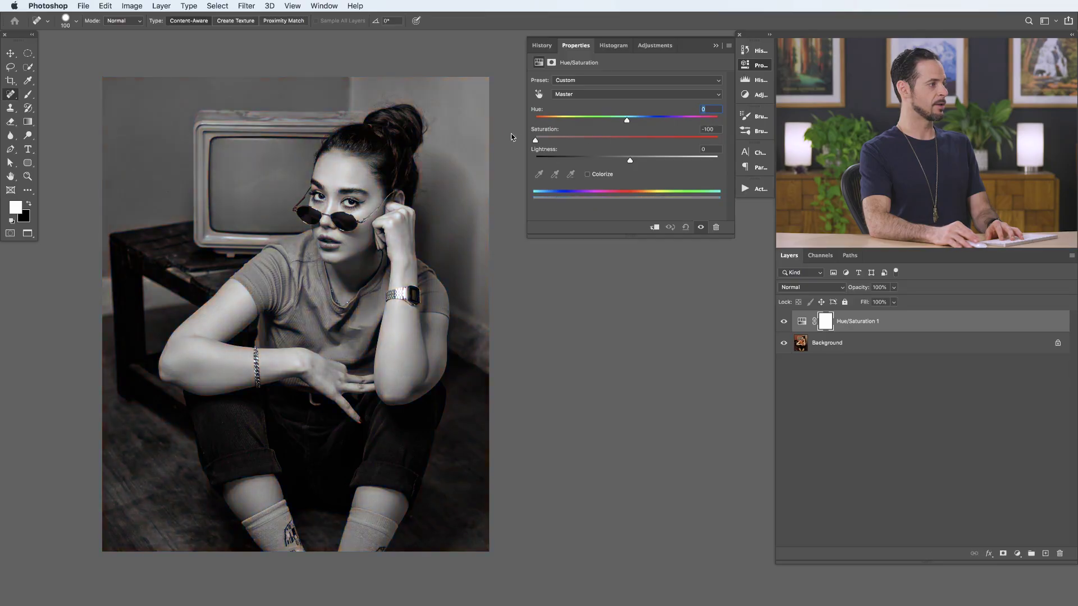
left_click_drag(580, 138, 627, 160)
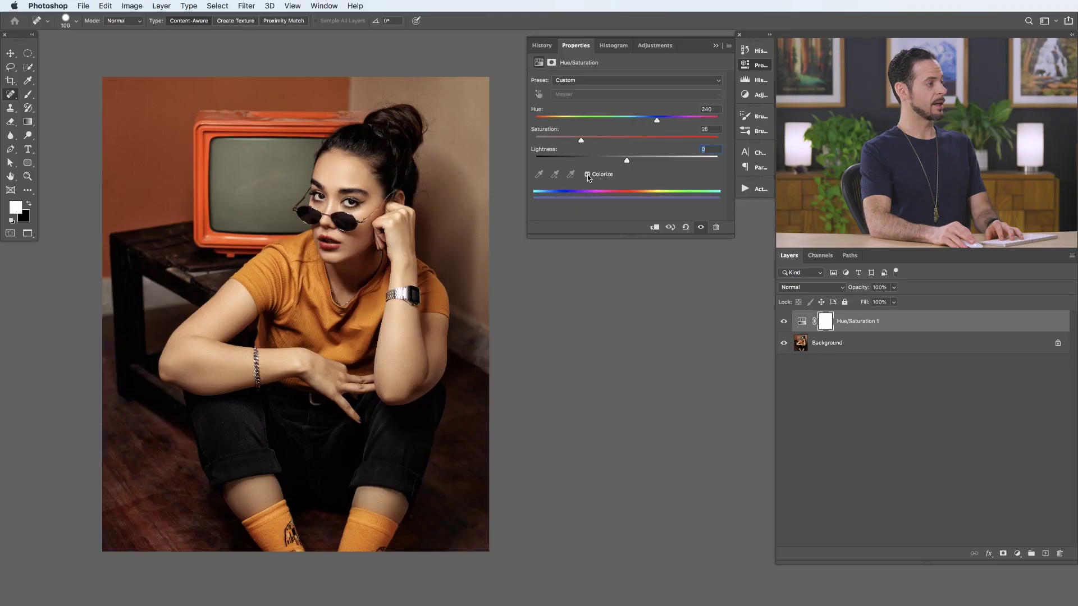
Try Colorize with green and purple tints, such as Hue 90, 261 and 145, and reset the adjustment to its defaults.
left_click(587, 174)
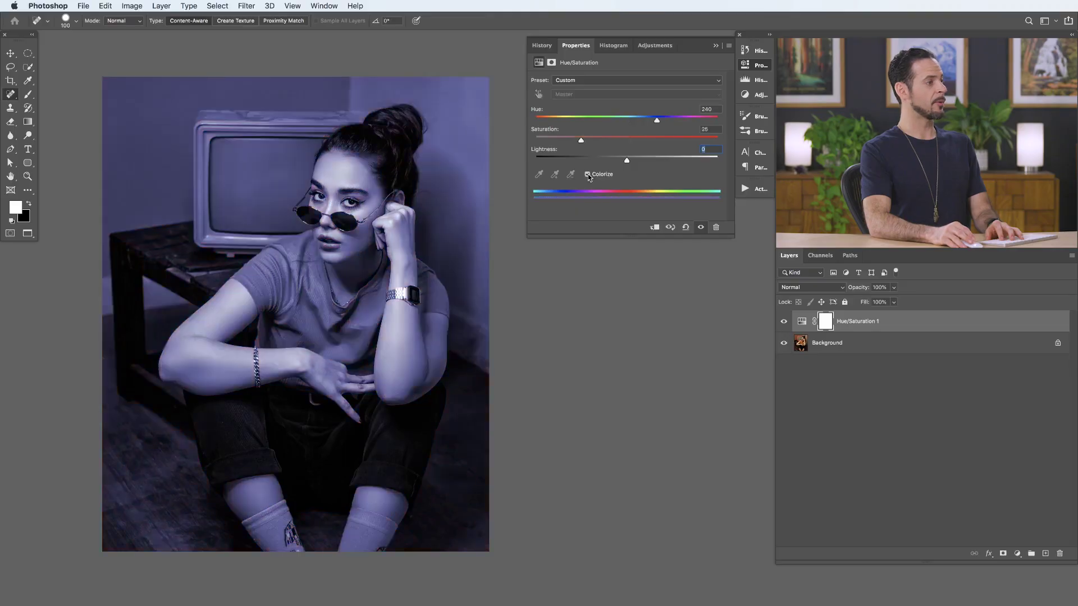
mouse_move(584, 138)
left_mouse_down()
mouse_move(613, 141)
mouse_move(587, 136)
left_mouse_up()
left_click_drag(656, 120, 598, 120)
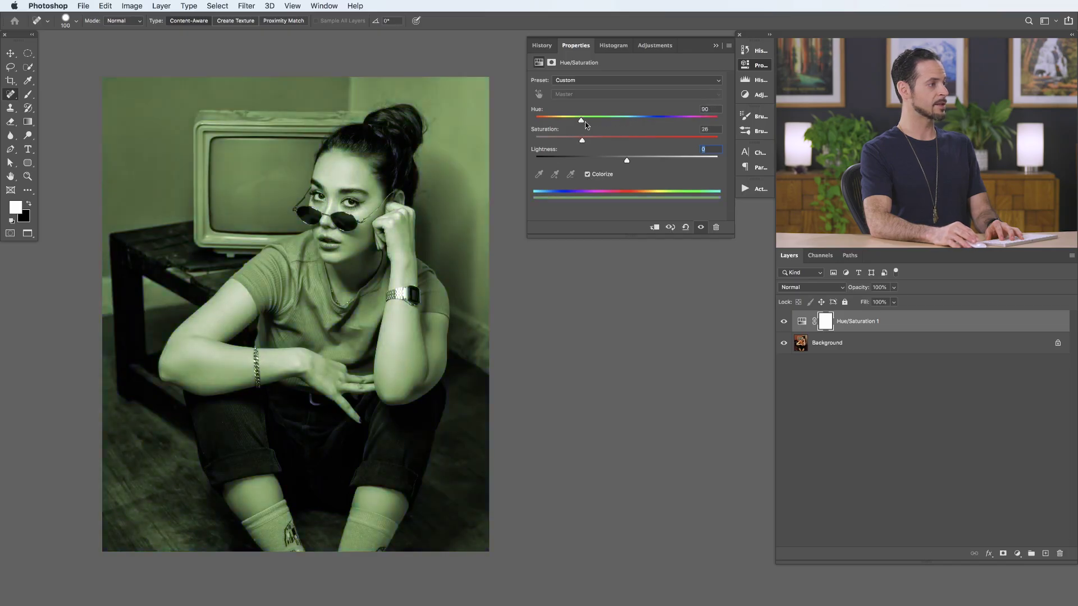
left_click_drag(627, 160, 678, 120)
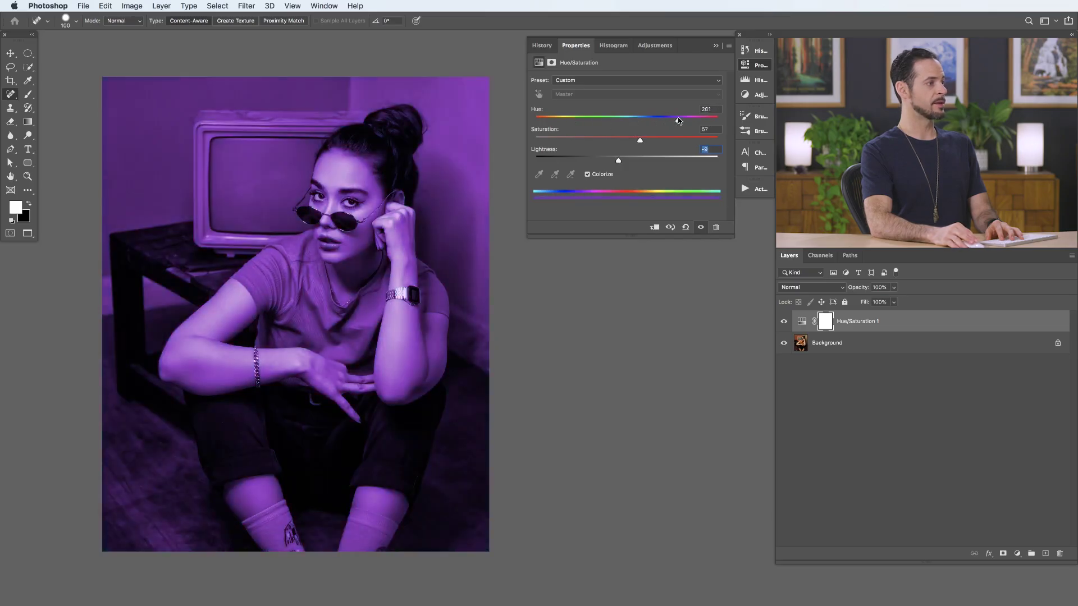
mouse_move(595, 119)
left_mouse_down()
mouse_move(578, 119)
mouse_move(611, 120)
left_mouse_up()
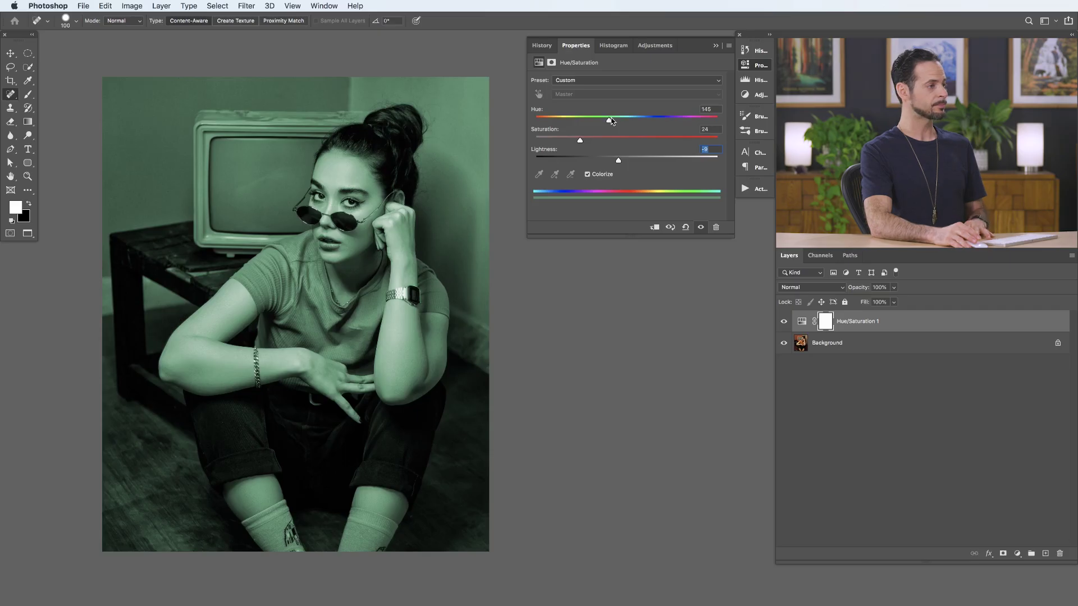
left_click(686, 228)
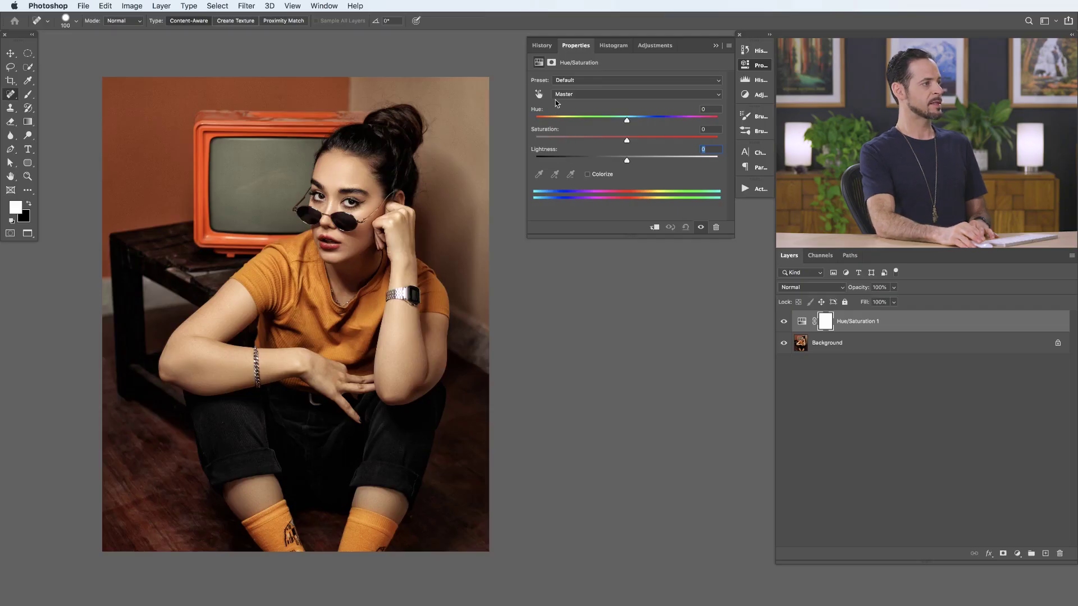
Restrict the adjustment to the Reds, try a Hue shift of -61 and return the Hue to 0.
left_click(570, 95)
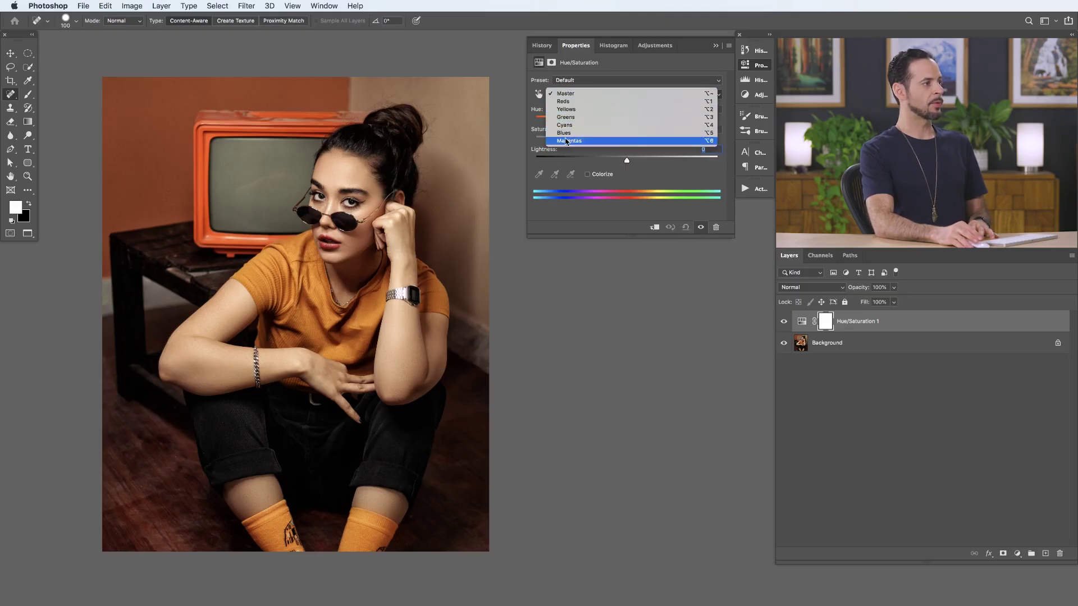
left_click(579, 104)
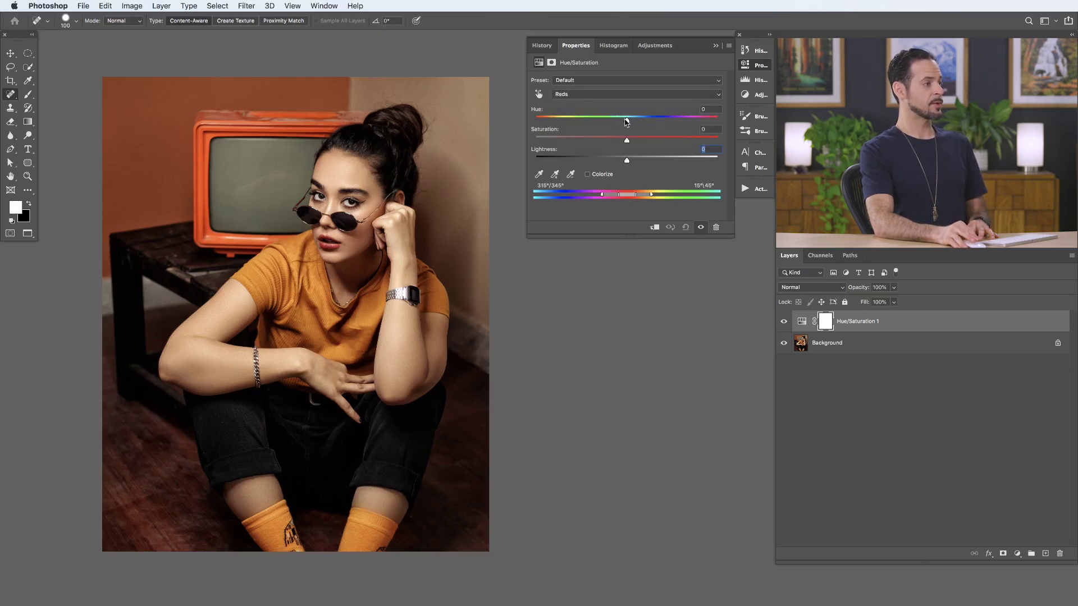
left_click_drag(627, 122, 580, 119)
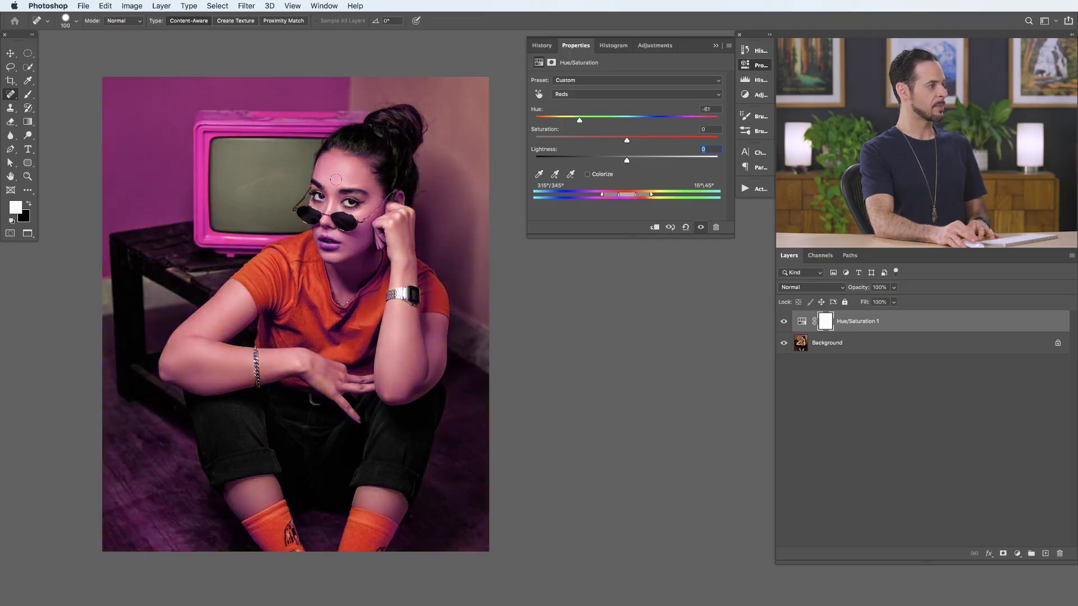
left_click_drag(579, 122, 655, 119)
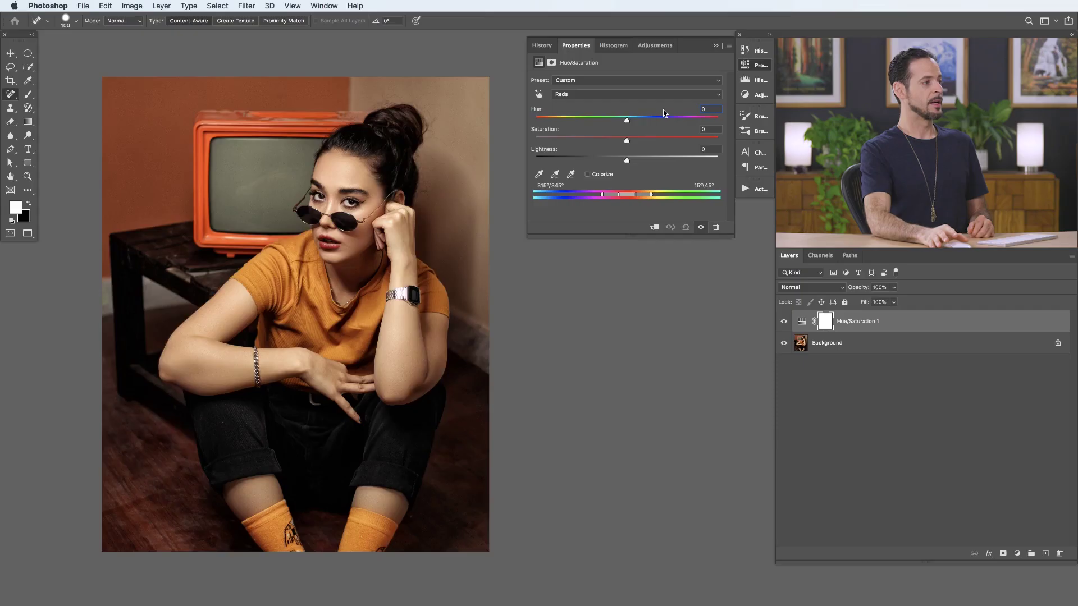
Sample the orange television frame with the adjustment's eyedropper to target its color range within the Reds.
left_click(538, 177)
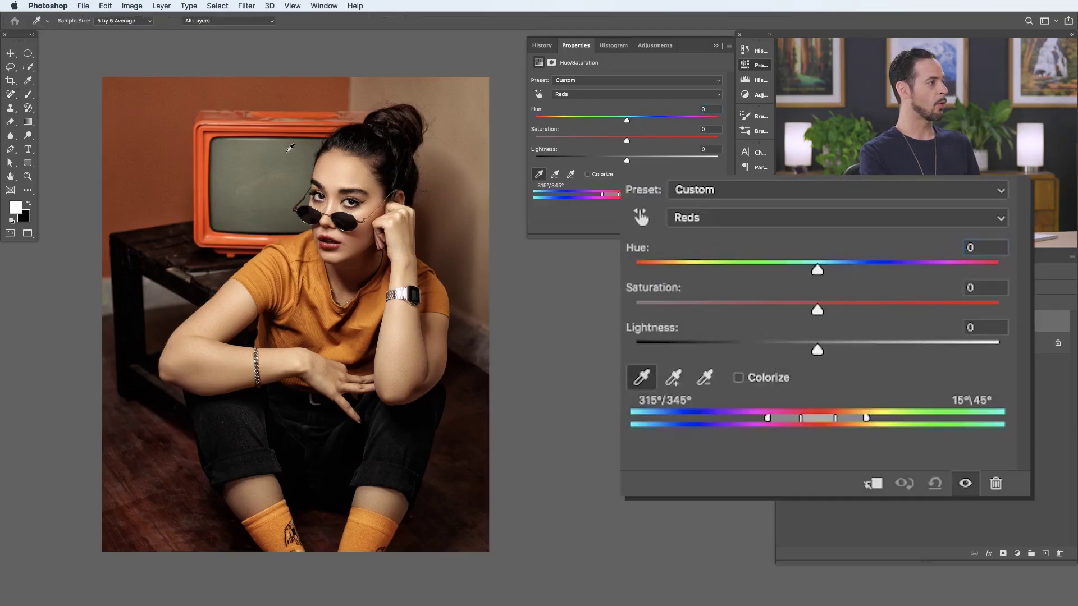
left_click(211, 133)
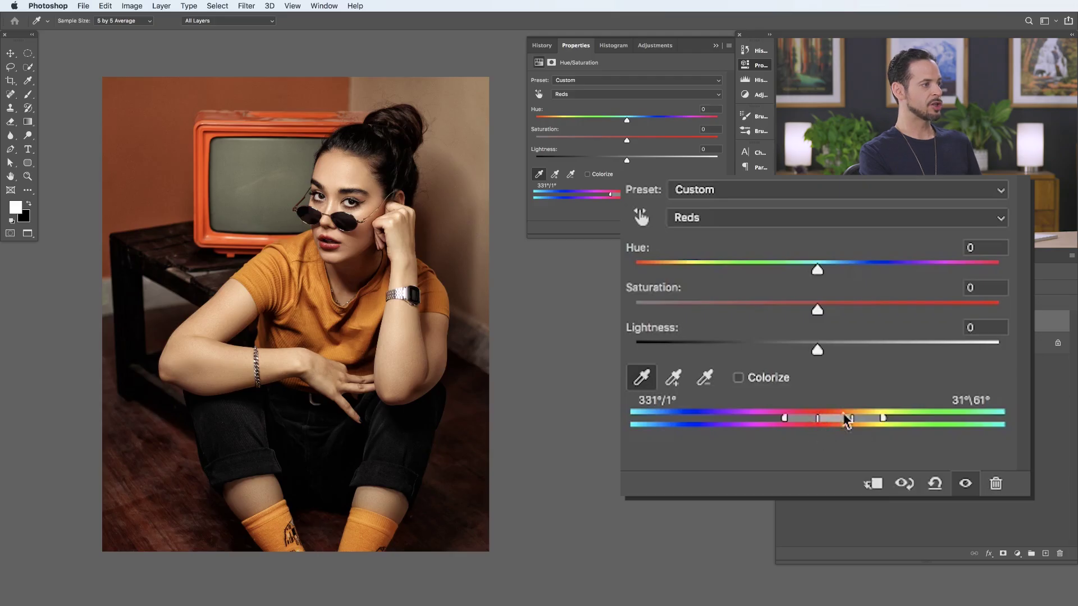
Try sampling the skin, shirt, wall and television screen as alternative target colors for the adjustment.
left_click_drag(327, 248, 385, 220)
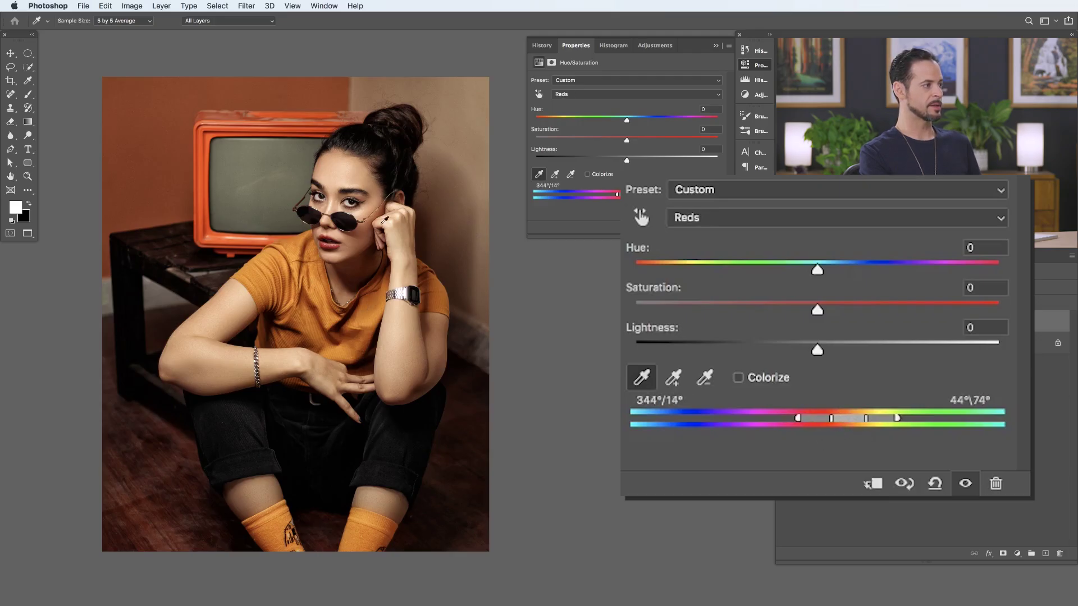
left_click(268, 156)
left_click(244, 98)
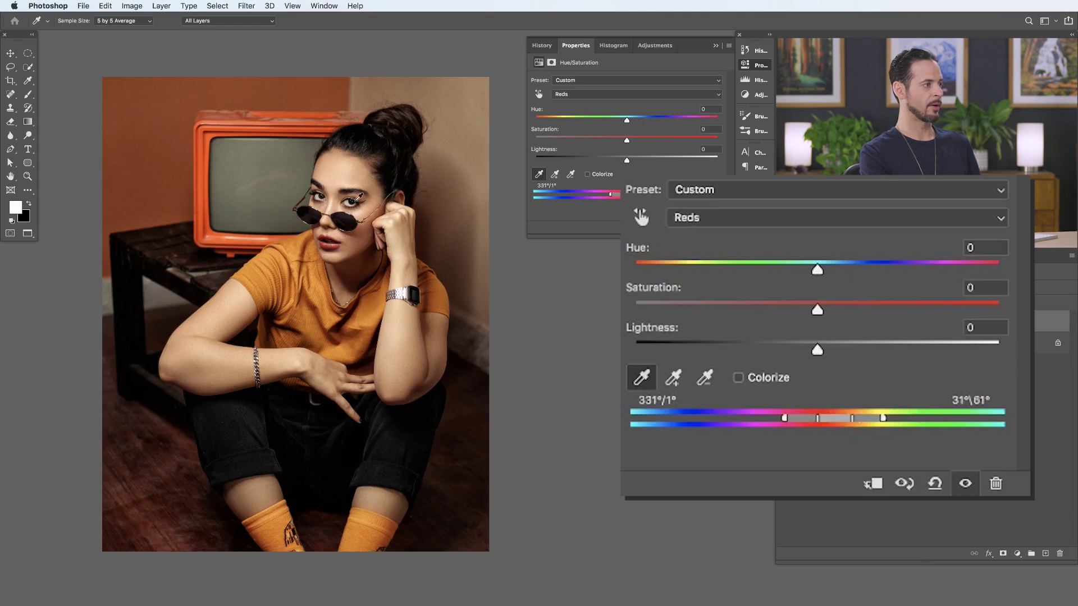
left_click(369, 184)
left_click(374, 302)
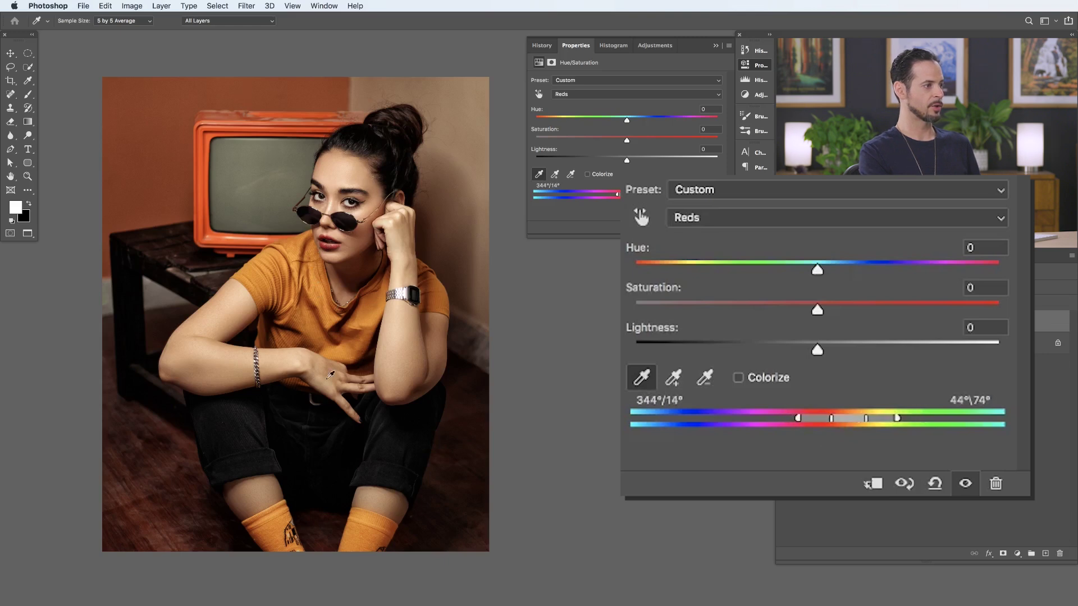
left_click(242, 329)
left_click(241, 326)
left_click(242, 221)
left_click(208, 196)
left_click(253, 179)
left_click(273, 106)
left_click(253, 174)
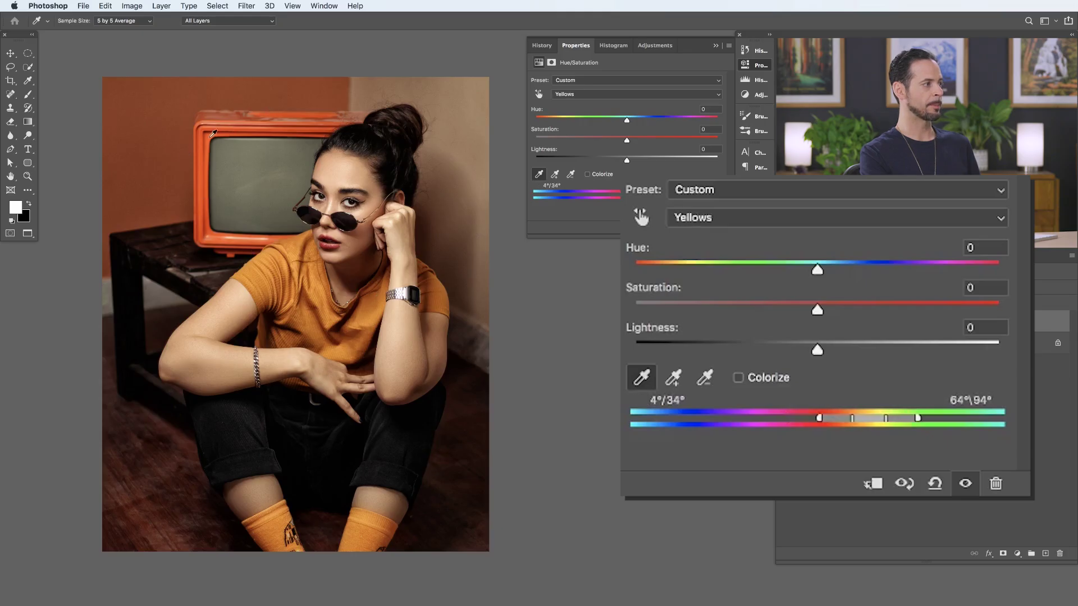
Resample the orange television frame as the target color and set the Reds Hue to +42.
left_click(213, 133)
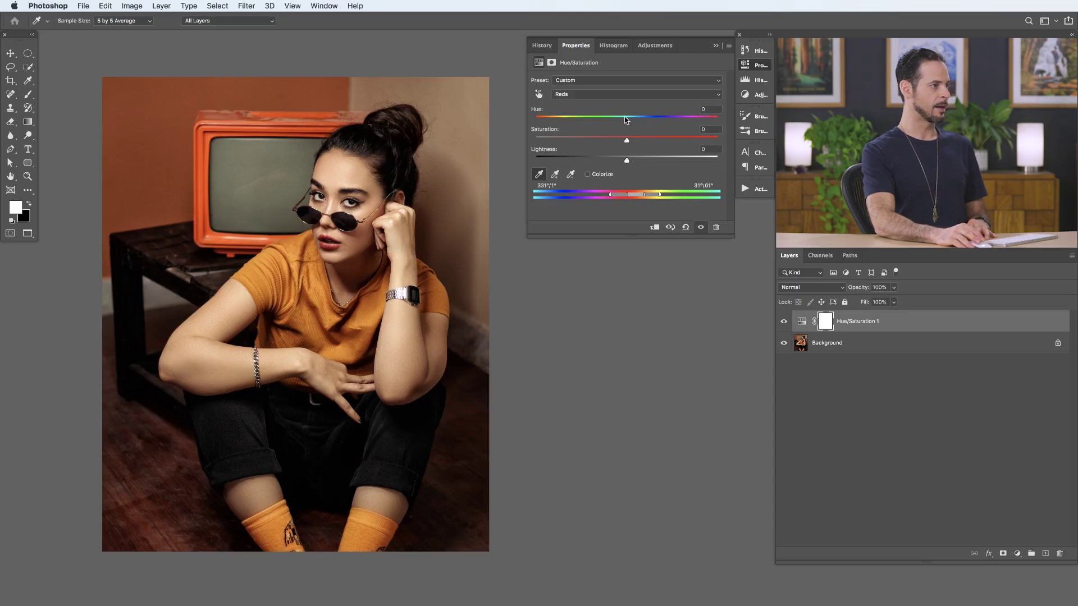
left_click_drag(630, 120, 662, 123)
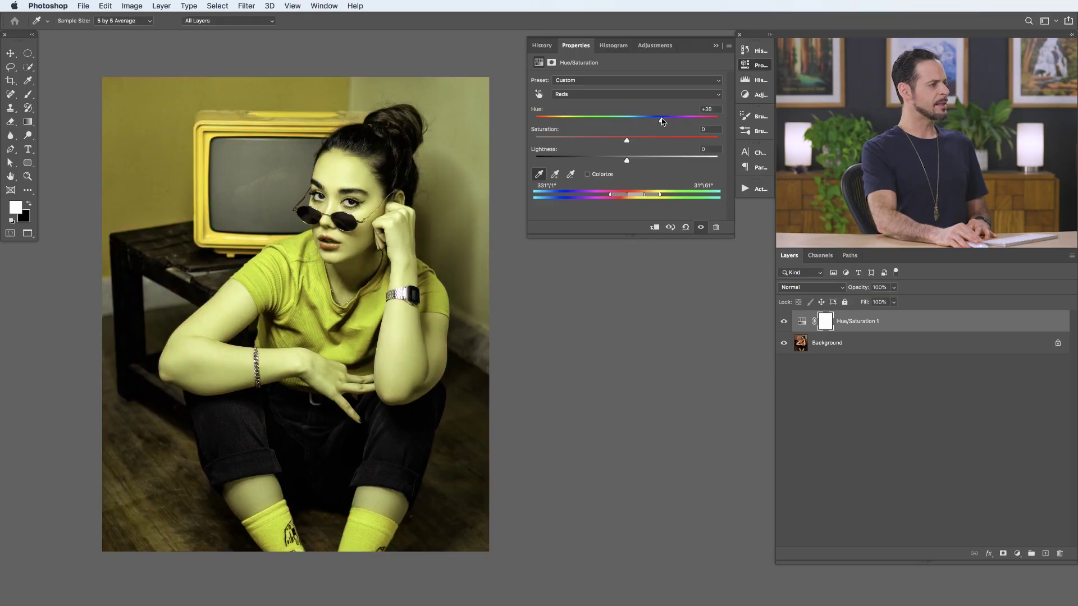
left_click_drag(662, 119, 666, 121)
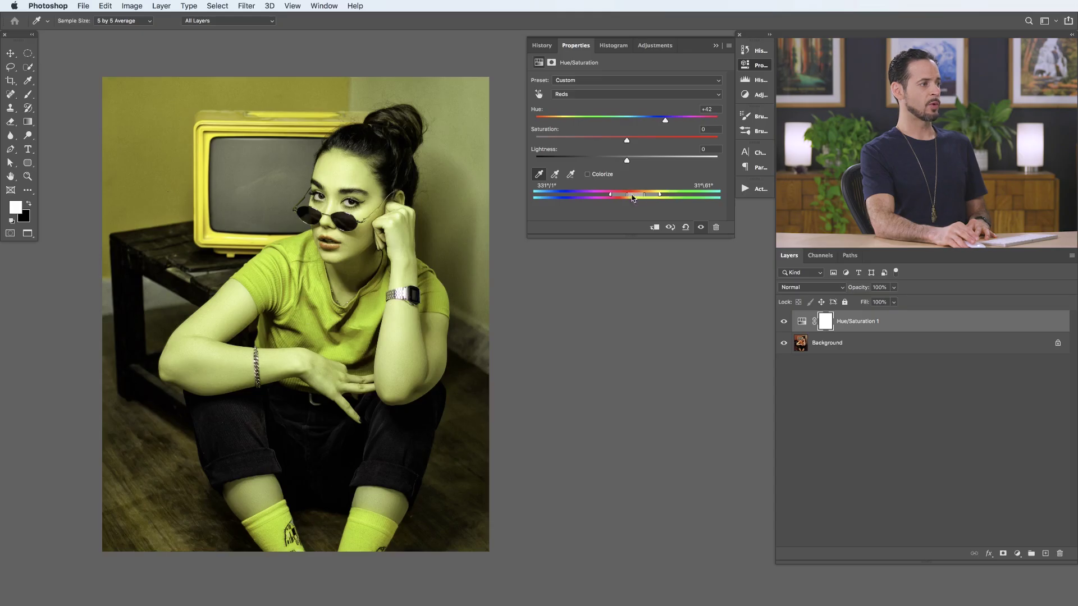
Widen the Hue/Saturation settings area for finer control of the color range and set the Reds Hue to +53.
left_click_drag(529, 237, 365, 232)
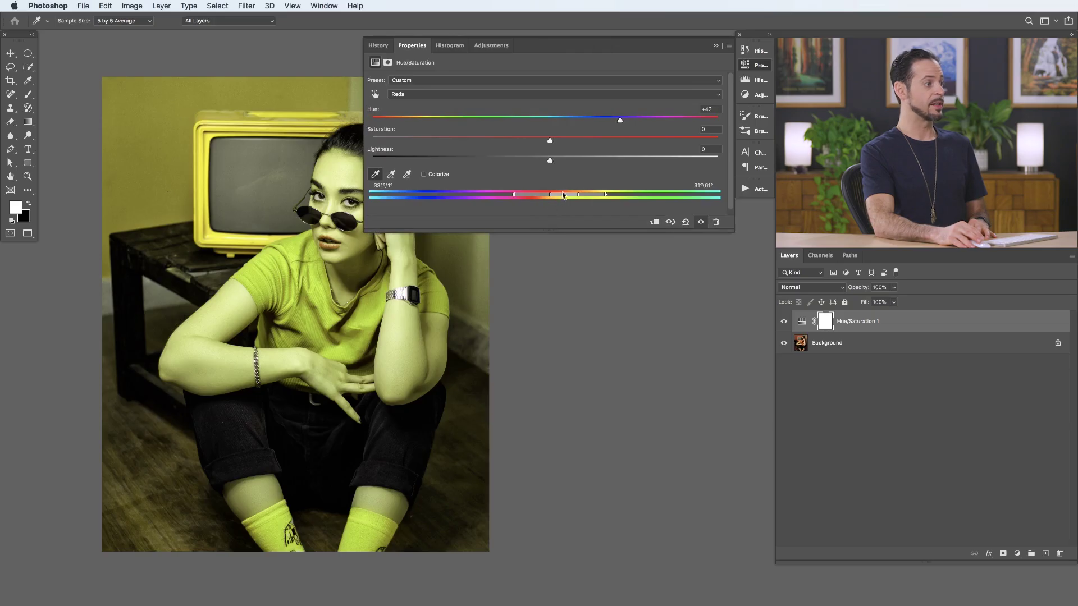
key("j")
left_click(375, 176)
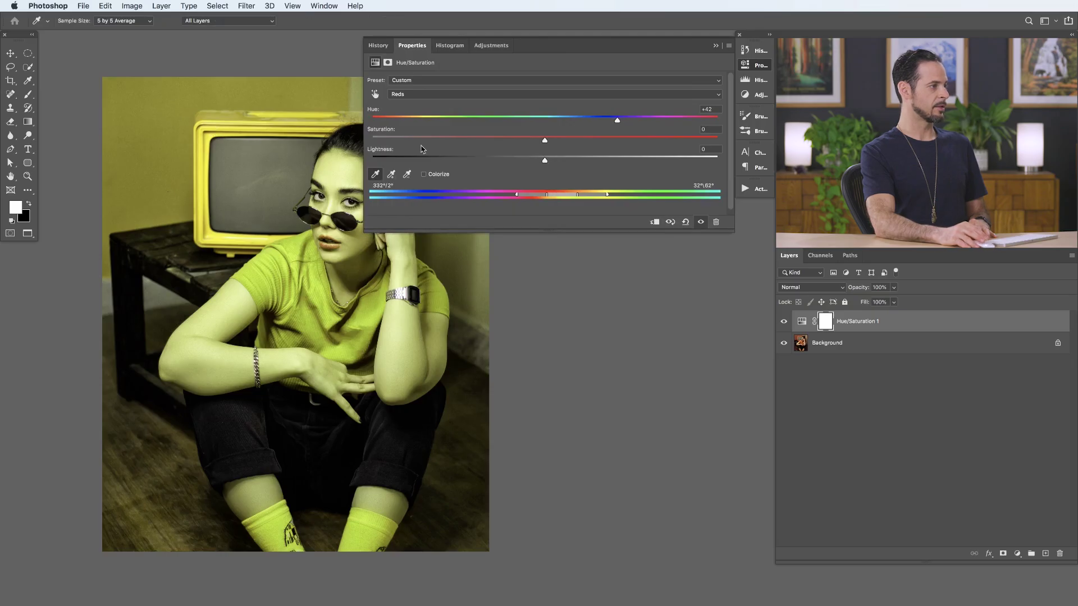
mouse_move(613, 123)
left_mouse_down()
mouse_move(563, 120)
mouse_move(626, 123)
left_mouse_up()
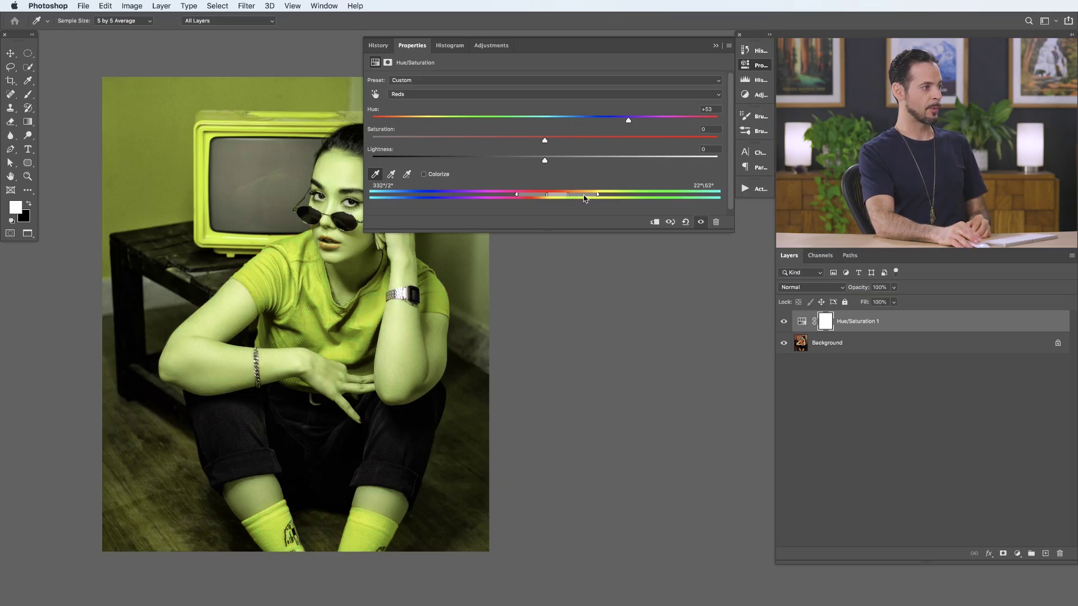
Narrow the Reds color range to 354°/6° and 16°\31° so the hue shift excludes the orange shirt and socks.
left_click_drag(584, 197, 592, 195)
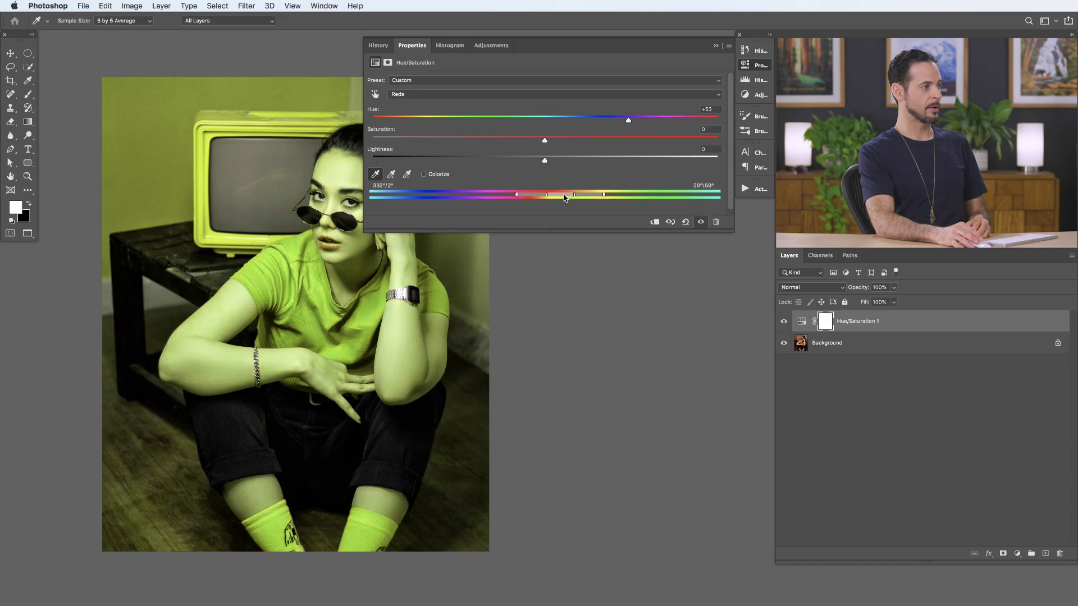
left_click_drag(581, 198, 577, 198)
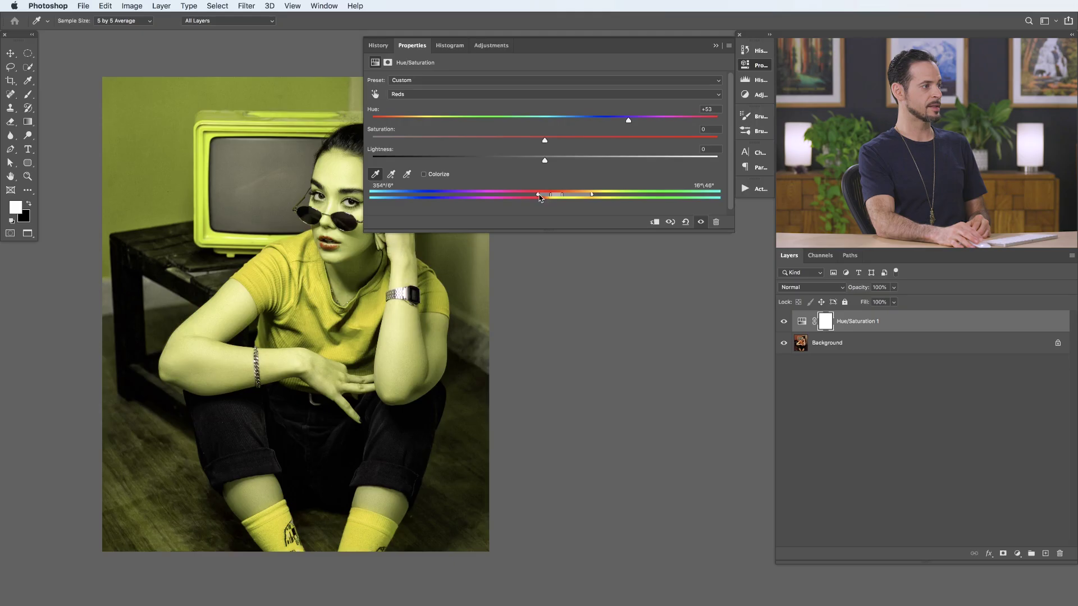
left_click_drag(590, 196, 577, 195)
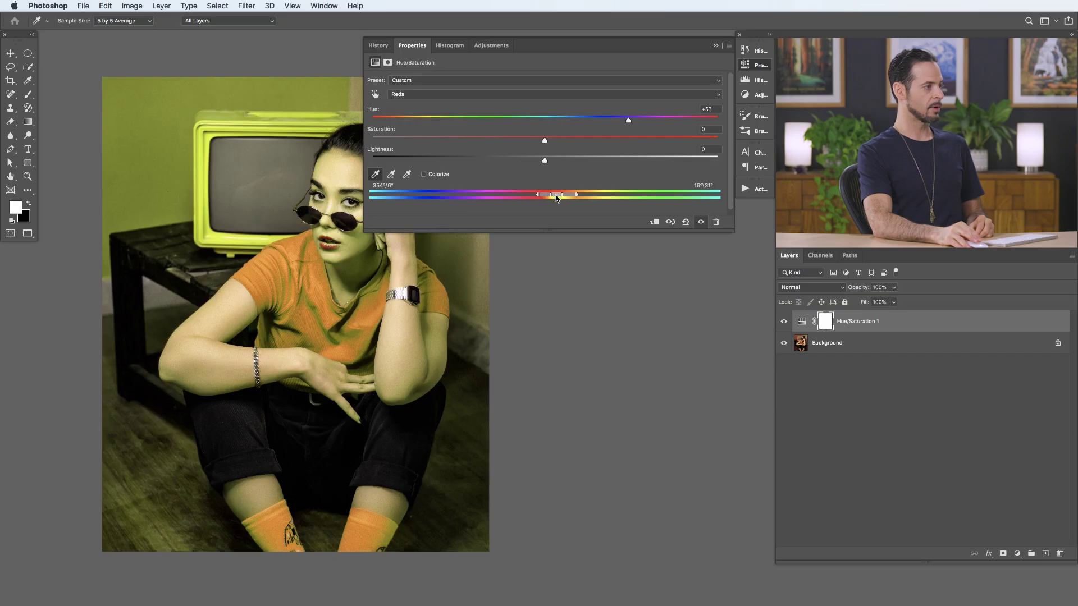
Shift the Reds color range to 351°/3° and 14°\28°.
mouse_move(557, 198)
left_mouse_down()
mouse_move(598, 197)
mouse_move(544, 196)
mouse_move(553, 196)
left_mouse_up()
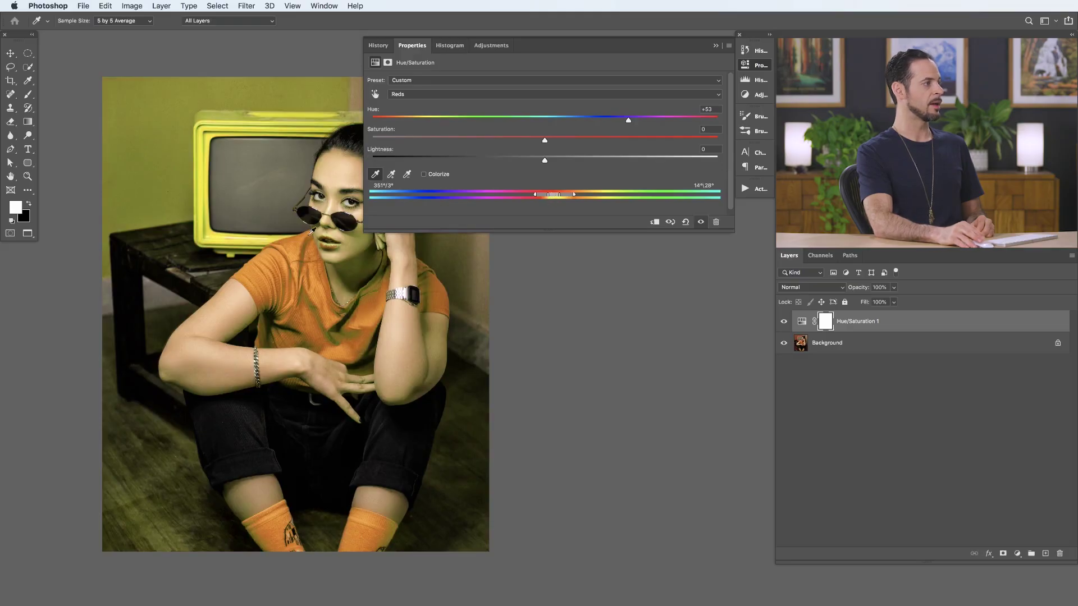
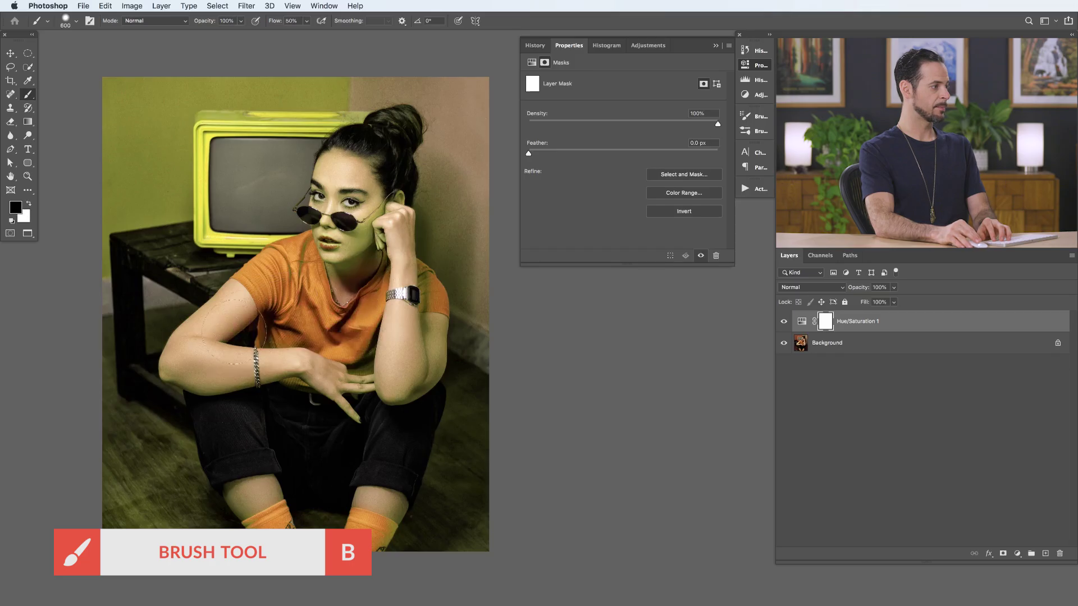
Paint black on the Hue/Saturation layer mask over the woman's bent arm, face and neck, using brush sizes from 250 to 600.
left_click_drag(214, 349, 211, 351)
key("bracketleft")
key("bracketleft")
key("bracketleft")
key("bracketleft")
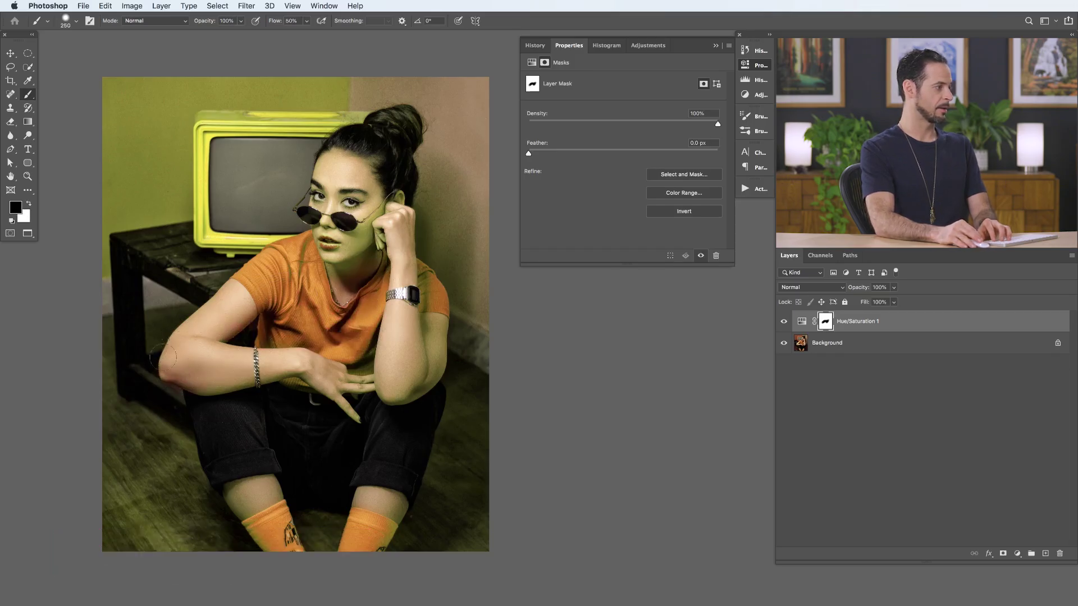
left_click_drag(321, 243, 335, 243)
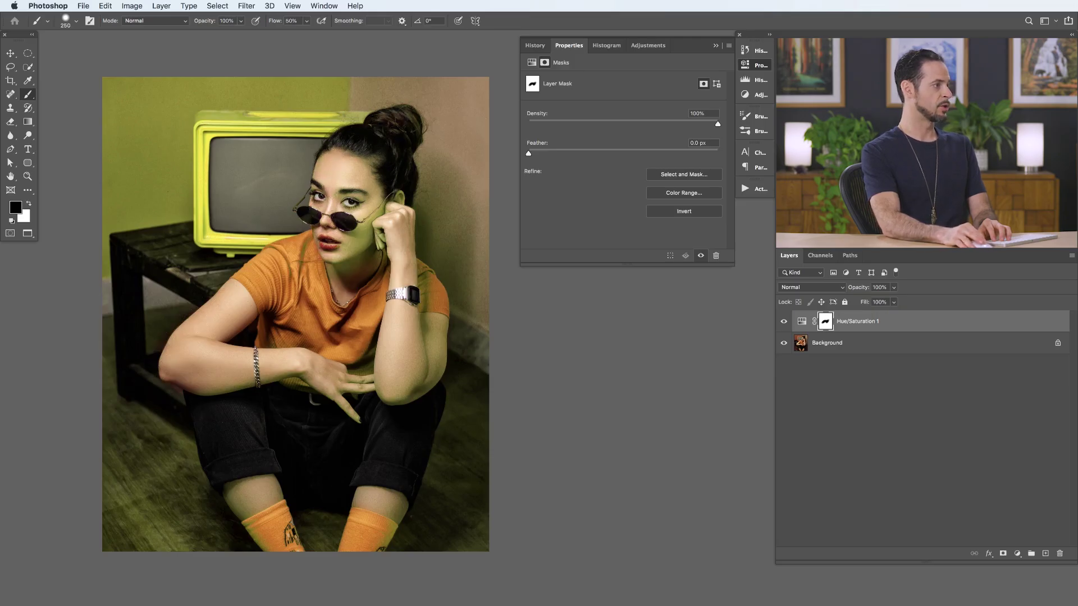
key("bracketright")
key("bracketright")
mouse_move(325, 168)
left_mouse_down()
mouse_move(365, 165)
mouse_move(396, 202)
mouse_move(382, 195)
mouse_move(362, 267)
mouse_move(340, 276)
left_mouse_up()
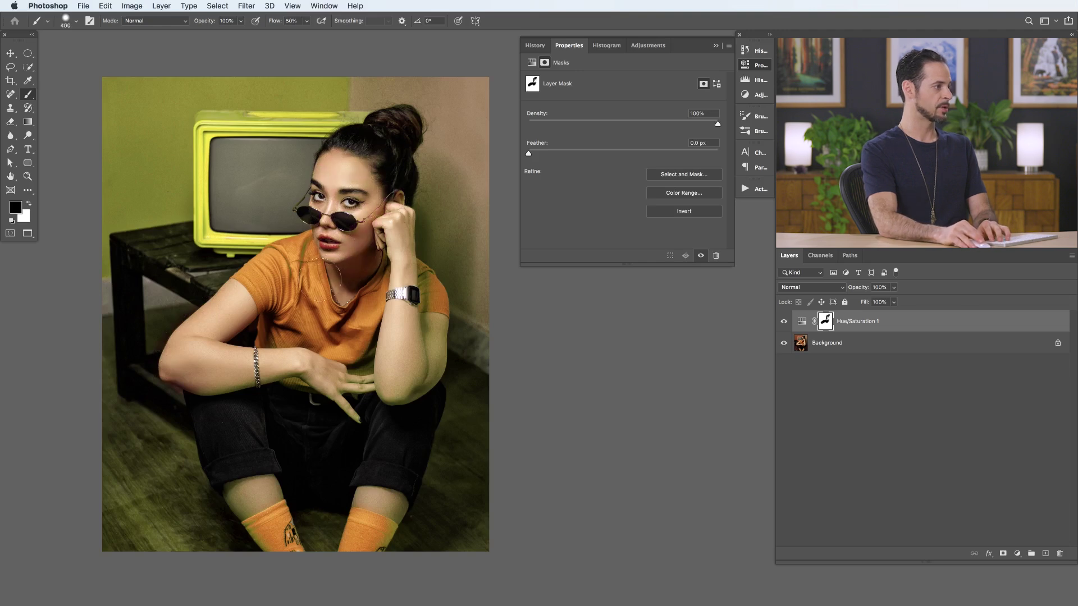
Paint black on the mask over her shirt, legs, socks and the raised arm wearing the watch.
mouse_move(289, 328)
left_mouse_down()
mouse_move(281, 356)
mouse_move(254, 386)
mouse_move(216, 395)
mouse_move(215, 412)
mouse_move(243, 480)
left_mouse_up()
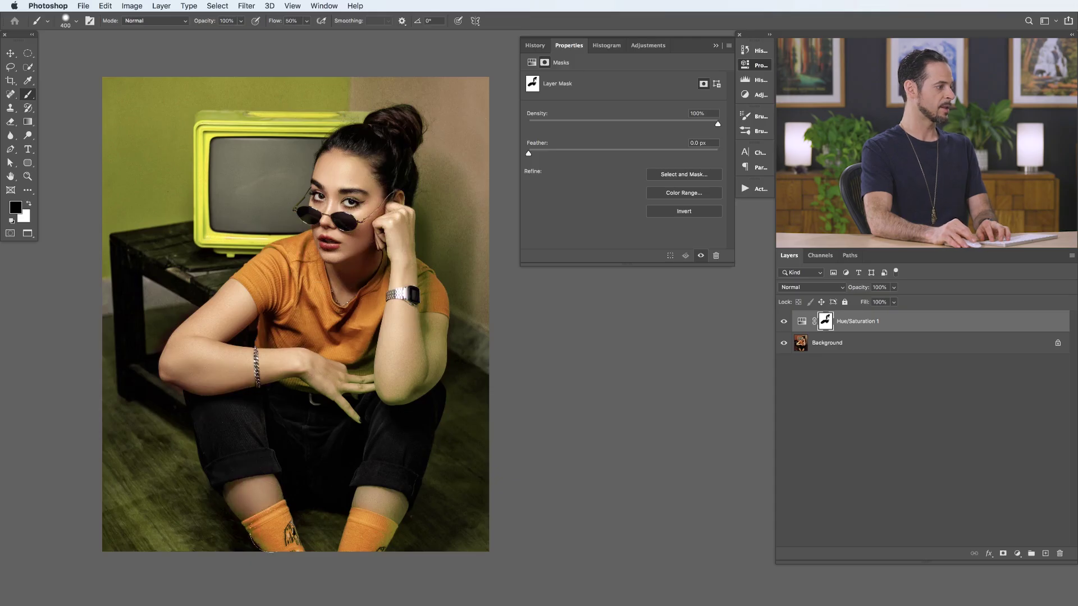
left_click_drag(290, 544, 368, 525)
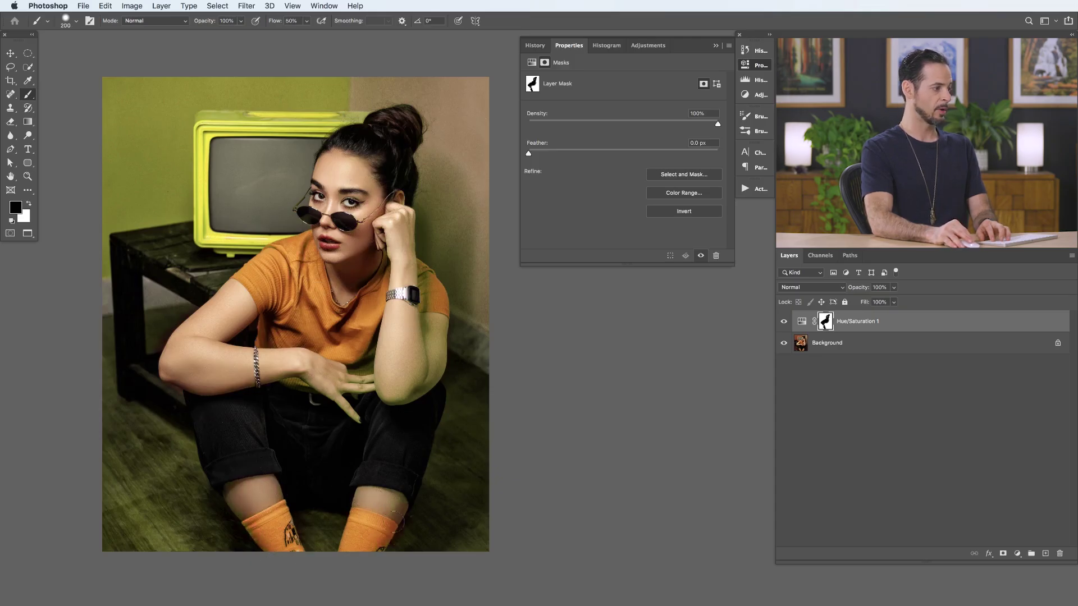
key("bracketright")
key("bracketright")
mouse_move(366, 385)
left_mouse_down()
mouse_move(361, 409)
mouse_move(330, 410)
mouse_move(398, 366)
mouse_move(408, 380)
mouse_move(419, 375)
mouse_move(423, 344)
mouse_move(426, 384)
mouse_move(432, 294)
left_mouse_up()
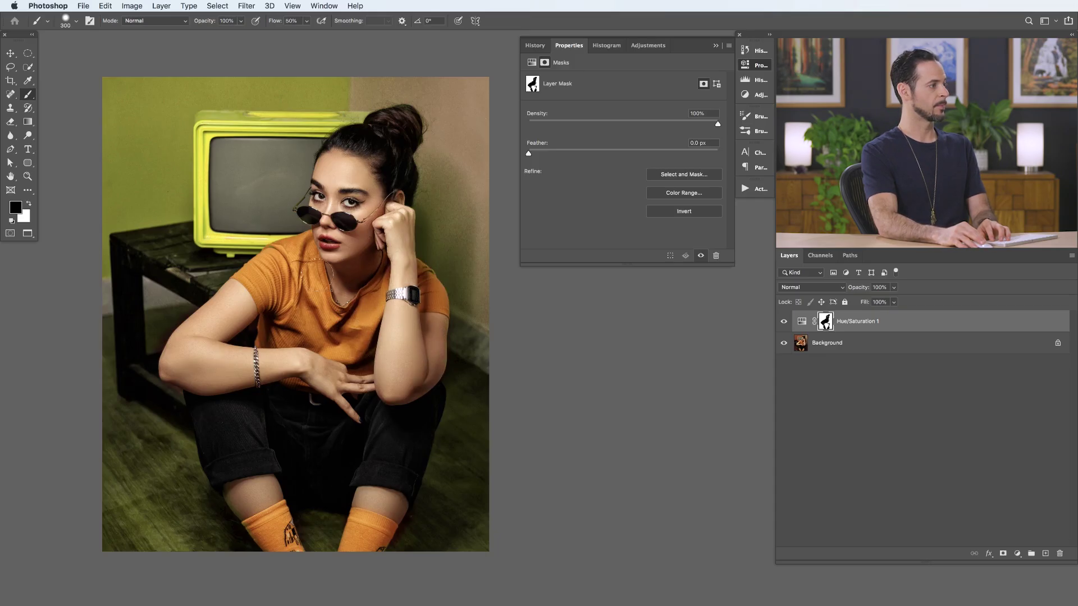
Toggle the Hue/Saturation 1 layer's visibility to compare the masked green-yellow color change with the original photo.
left_click(784, 322)
left_click(785, 322)
left_click(784, 322)
left_click(784, 322)
left_click(785, 322)
left_click(784, 322)
left_click(784, 322)
left_click(784, 322)
left_click(784, 323)
left_click(784, 322)
left_click(784, 322)
left_click(784, 322)
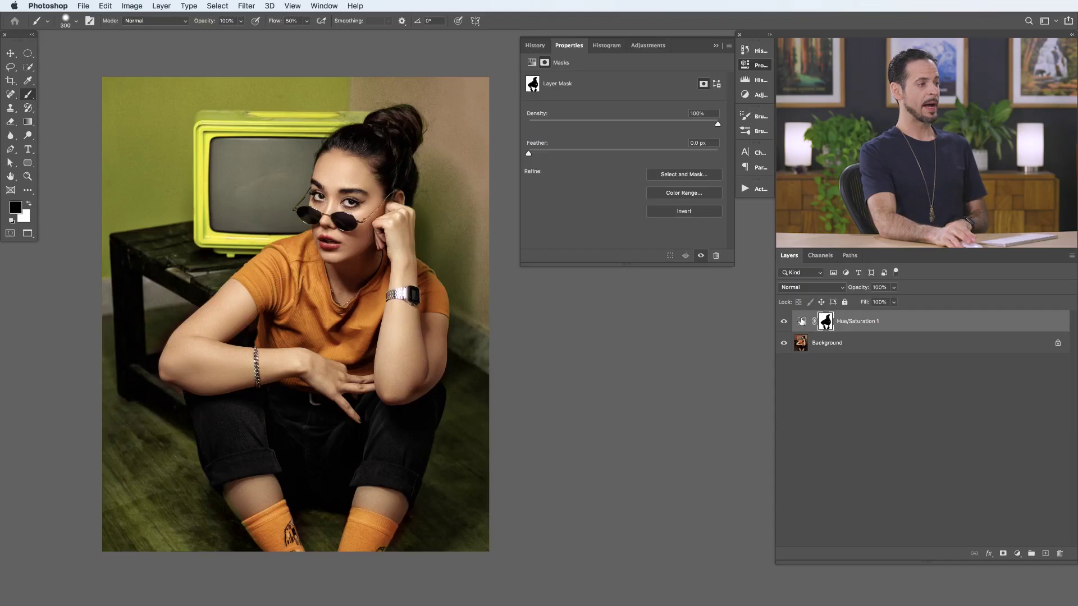
Reopen the Hue/Saturation 1 adjustment settings and display the Reds color range.
left_click(803, 323)
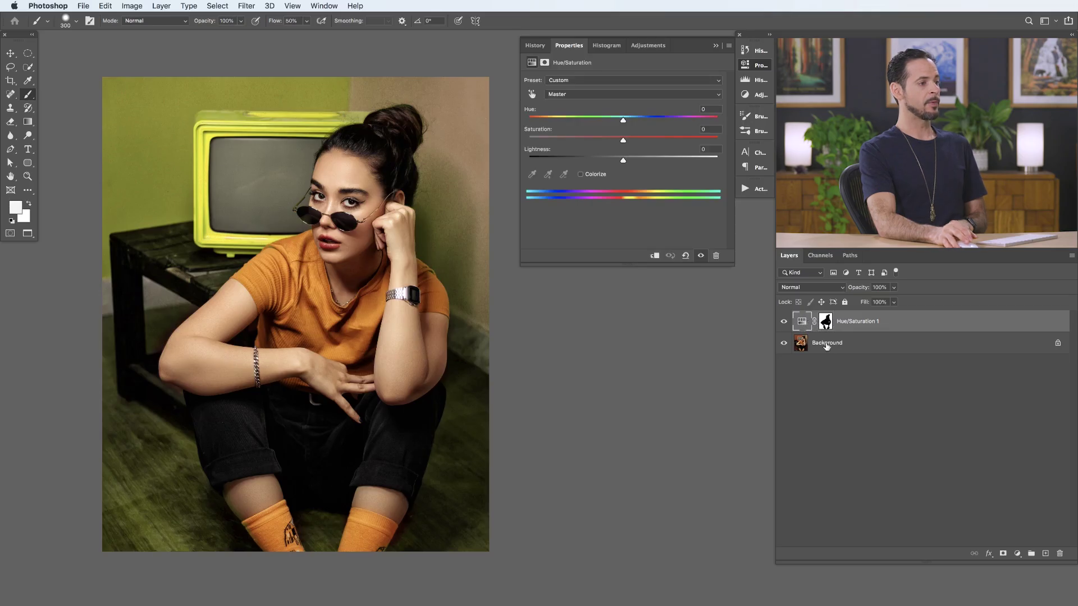
left_click(801, 323)
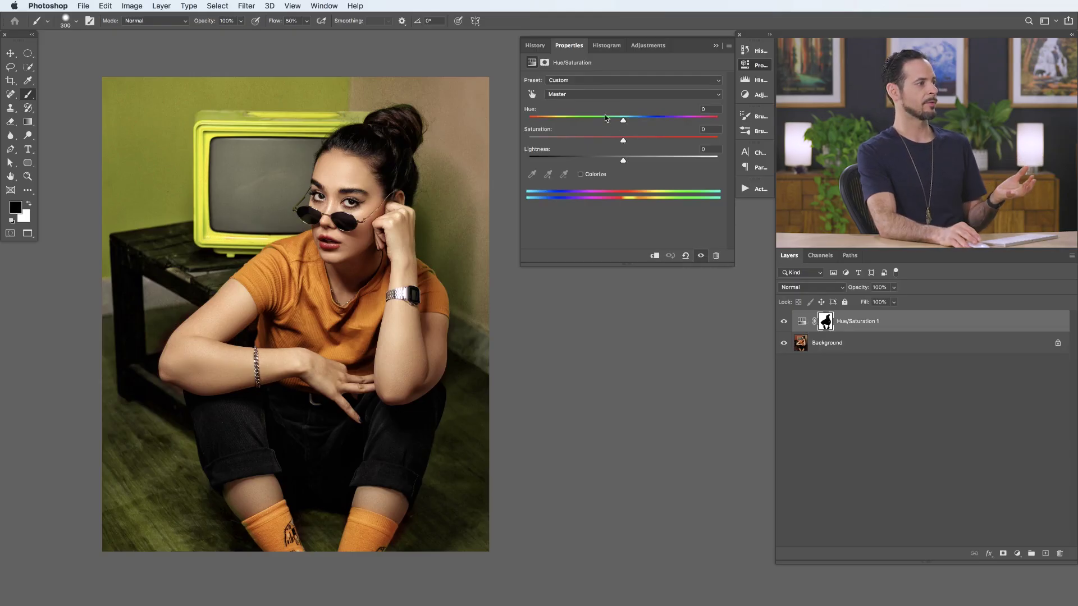
left_click(585, 95)
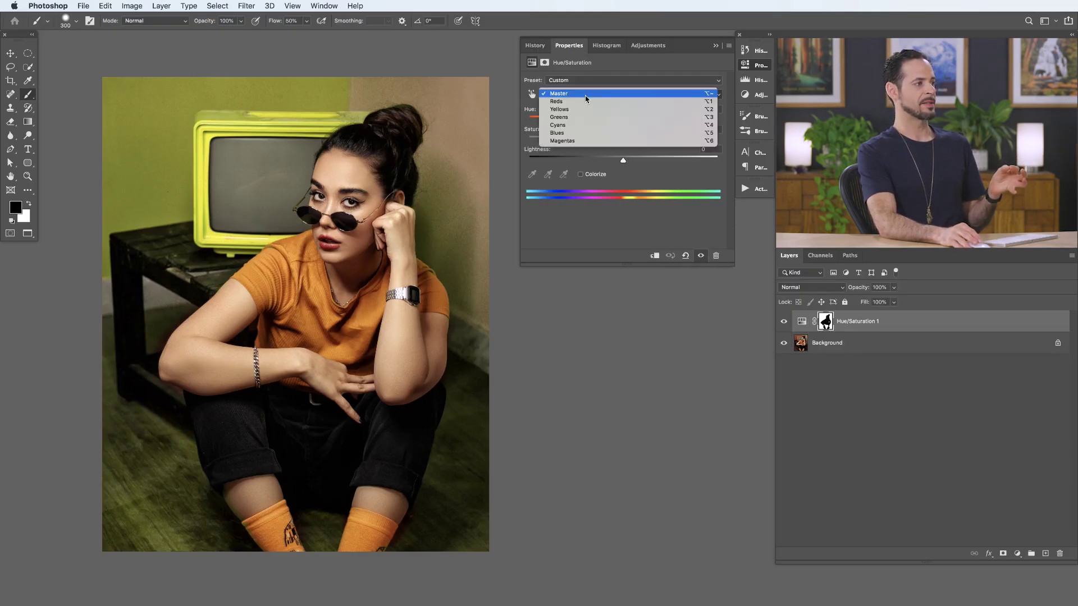
left_click(584, 101)
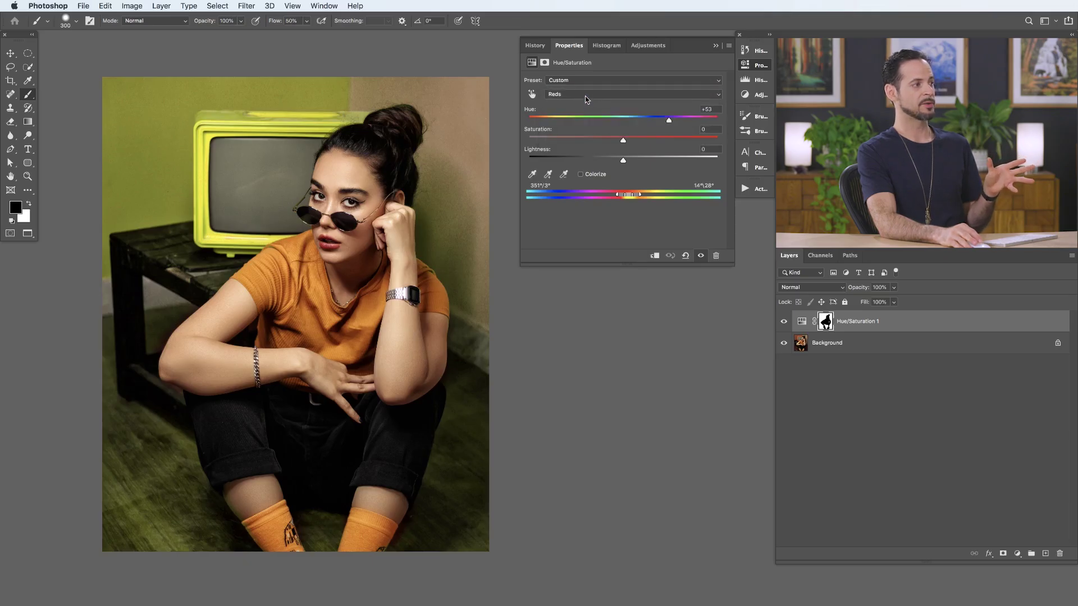
left_click(585, 97)
left_click(586, 95)
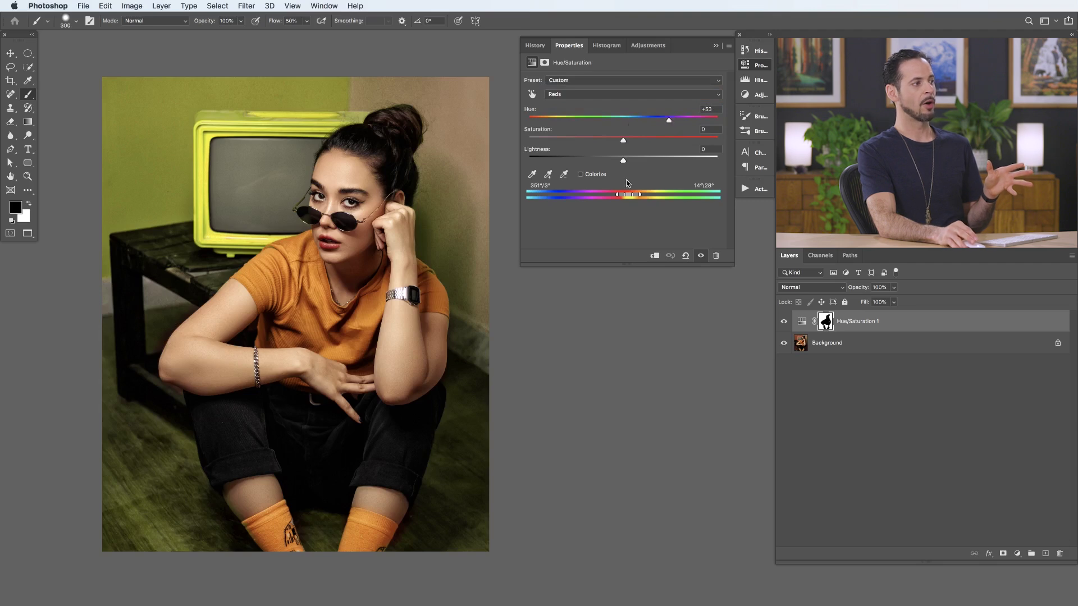
Look through the settings of the other color ranges, including Cyans, and return to Reds.
left_click(569, 97)
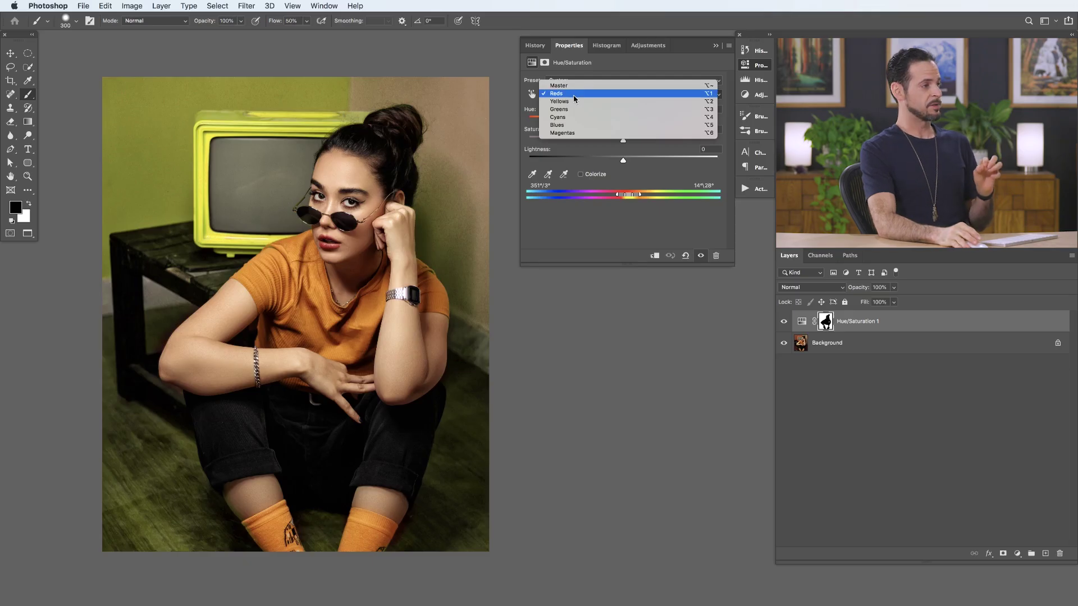
left_click(575, 101)
left_click(576, 97)
left_click(575, 105)
left_click(576, 97)
left_click(576, 105)
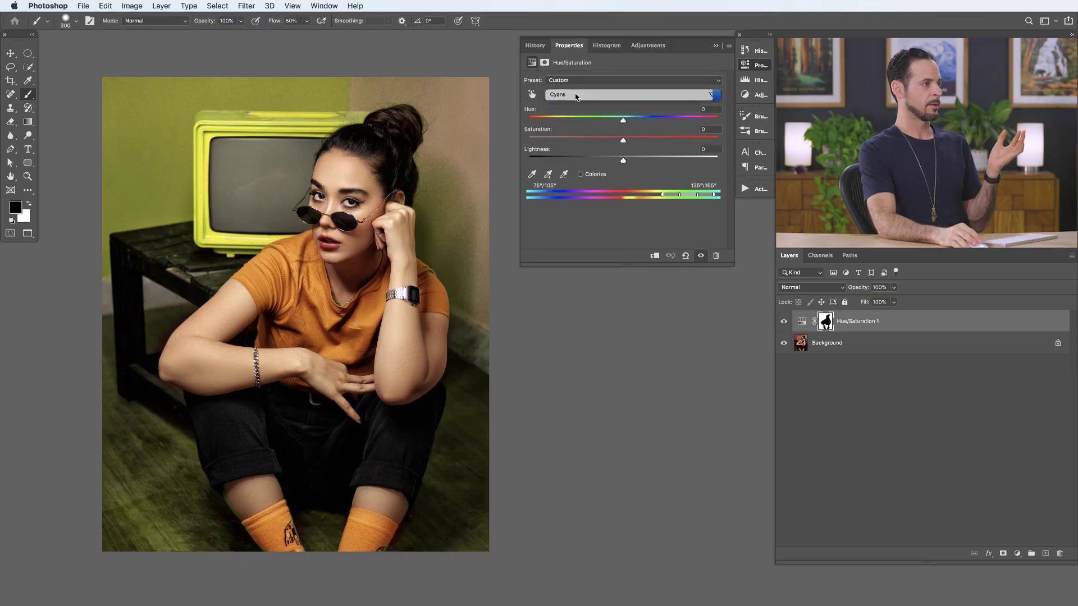
left_click(576, 95)
left_click(574, 71)
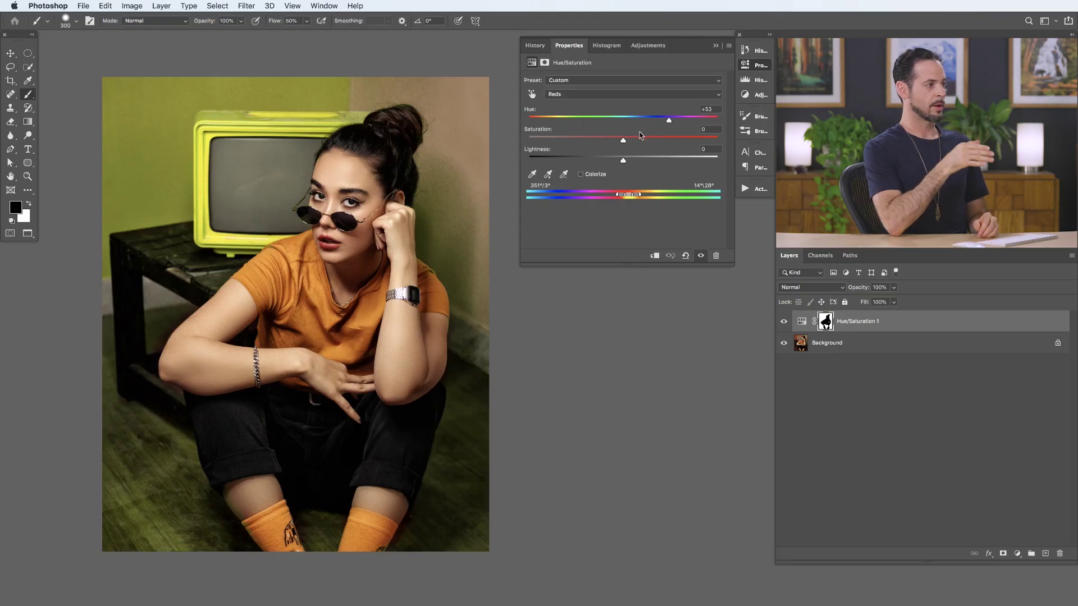
Try a Reds Hue of -33, and set it to +18 so the television and wall match the orange shirt.
left_click_drag(673, 121, 637, 122)
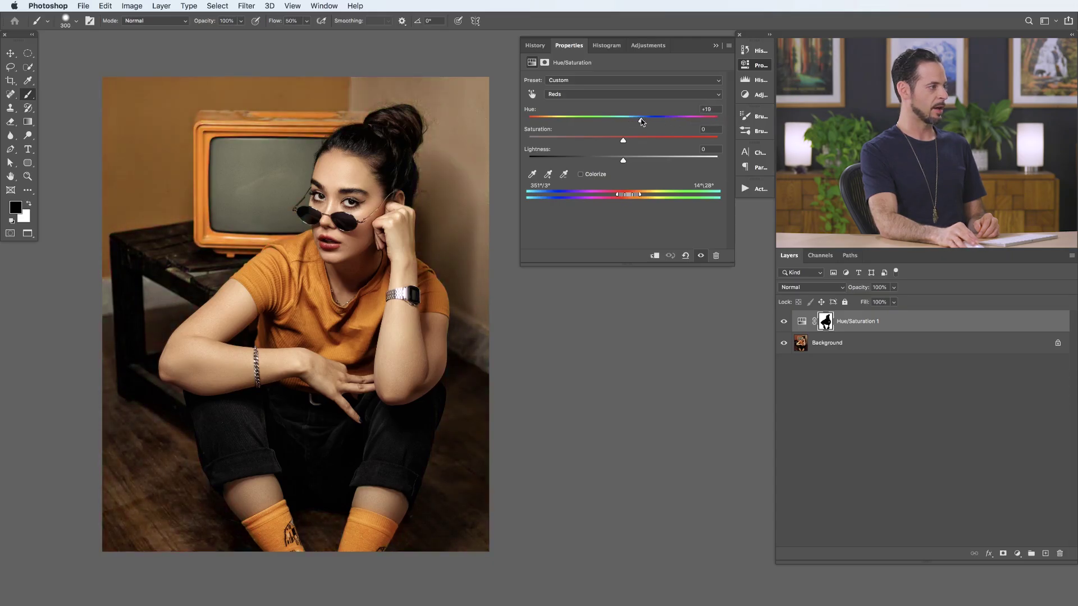
left_click_drag(636, 119, 641, 121)
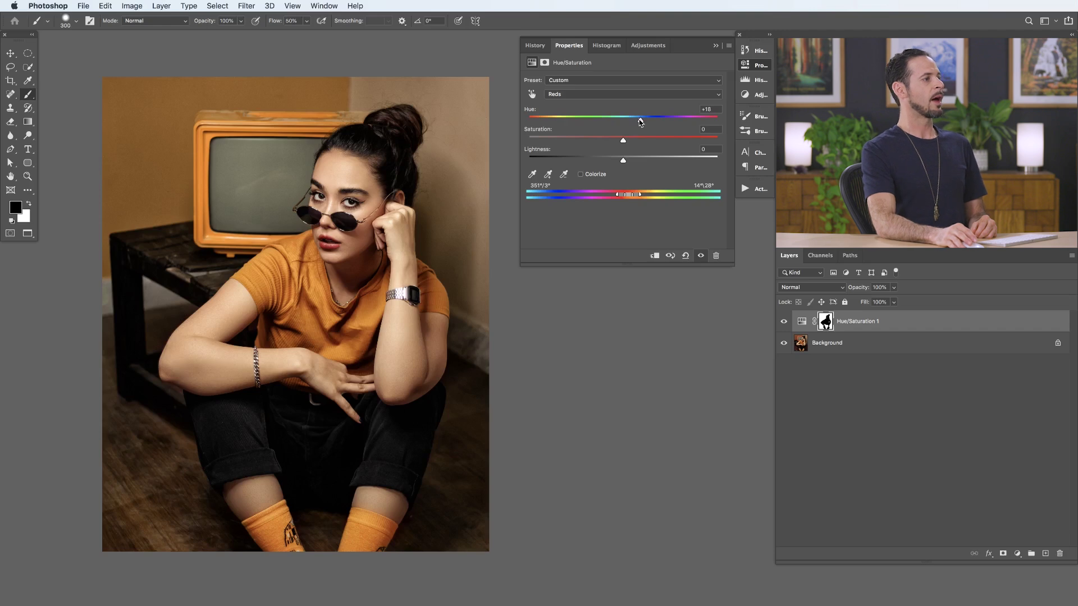
left_click_drag(641, 121, 595, 121)
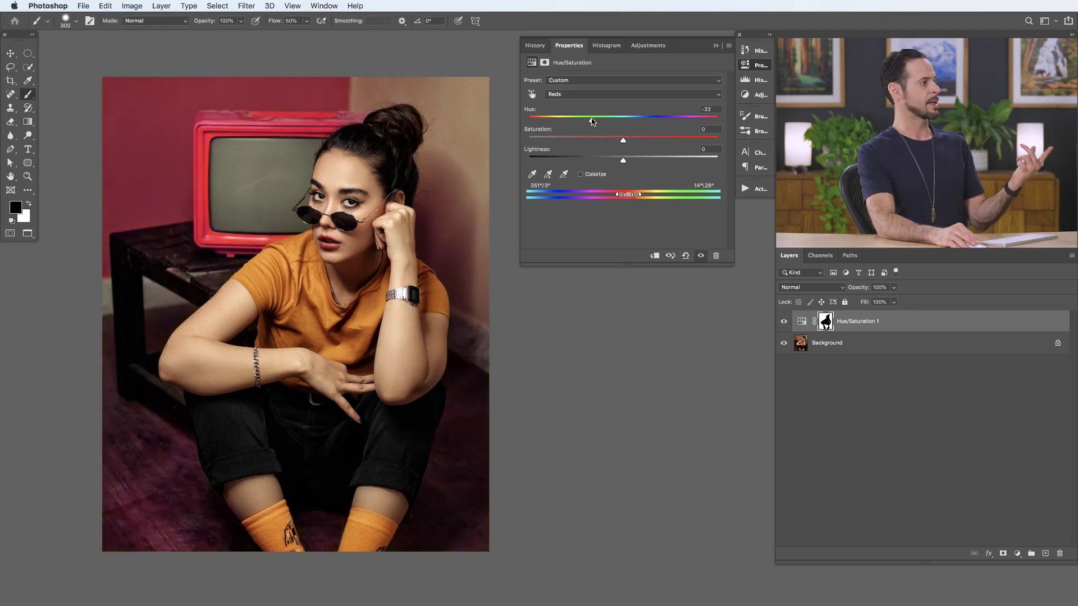
left_click_drag(592, 120, 640, 120)
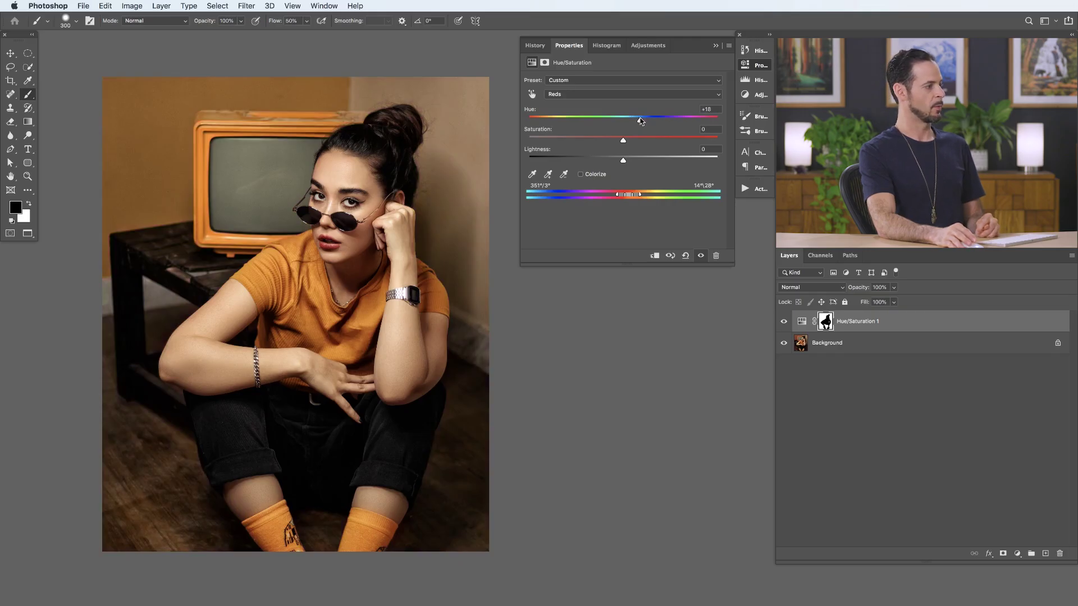
Compare the television and wall with and without the orange hue shift by toggling the Hue/Saturation 1 layer's visibility.
left_click(785, 322)
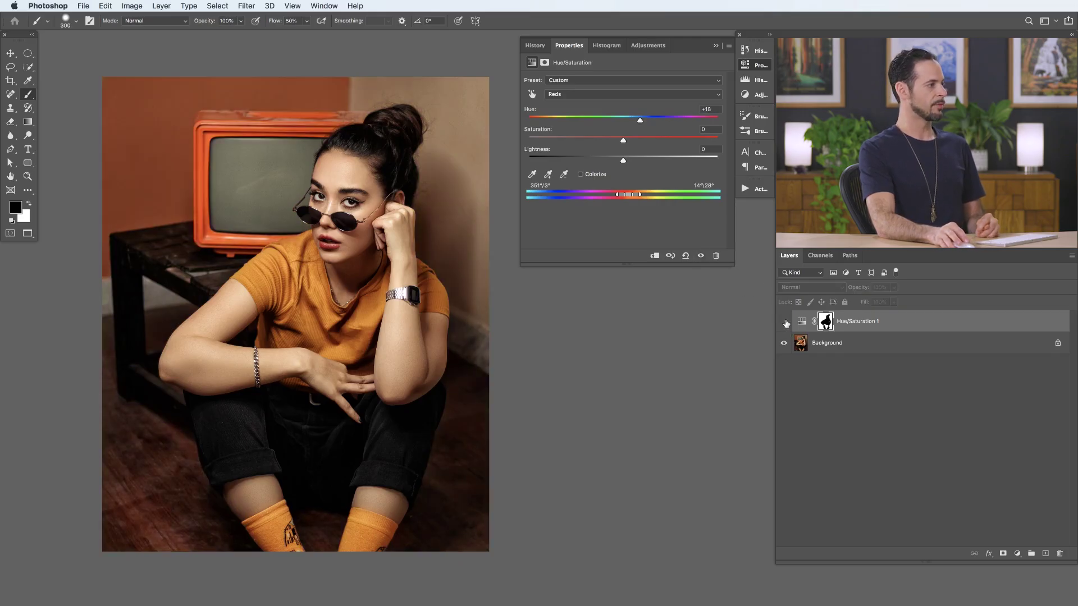
left_click(785, 321)
left_click(785, 322)
left_click(786, 322)
left_click(786, 323)
left_click(785, 322)
left_click(786, 322)
left_click(785, 322)
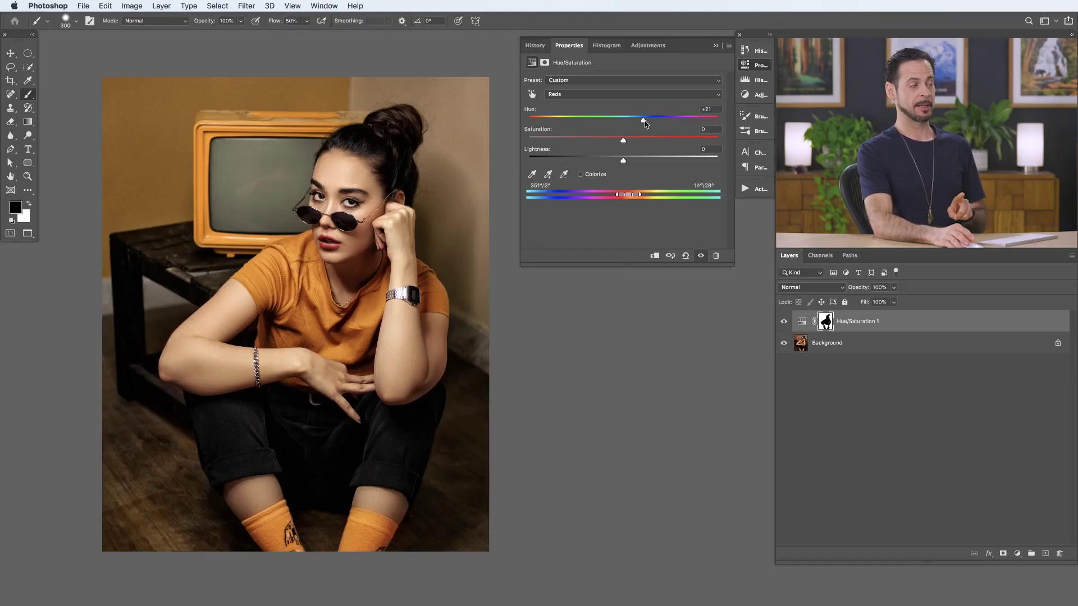
Add a second Hue/Saturation adjustment layer named Hue/Saturation 2 and enable Colorize.
left_click(162, 7)
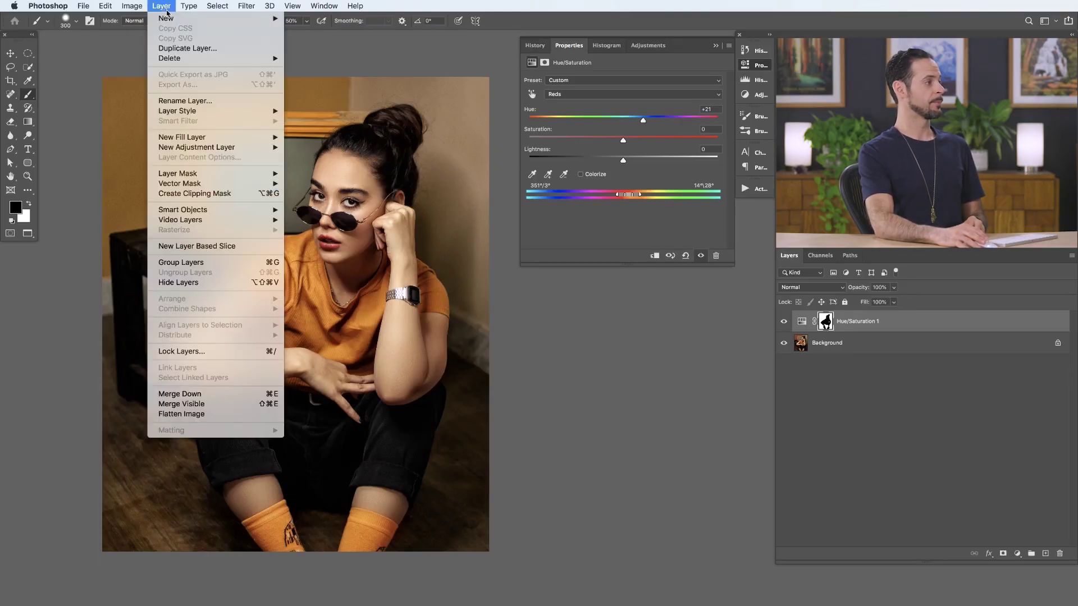
mouse_move(227, 147)
left_click(328, 204)
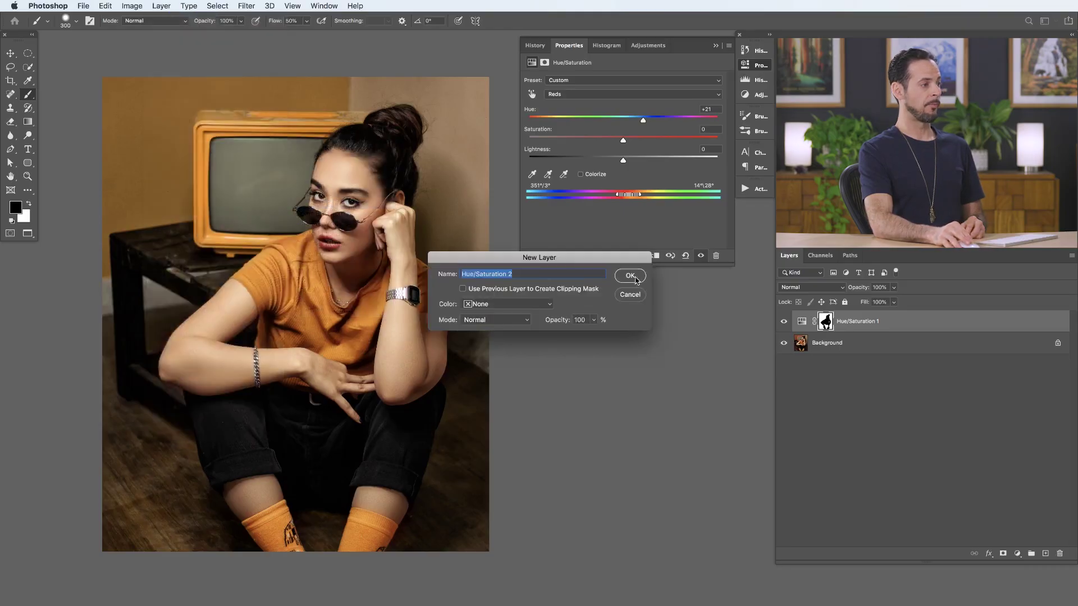
left_click(630, 276)
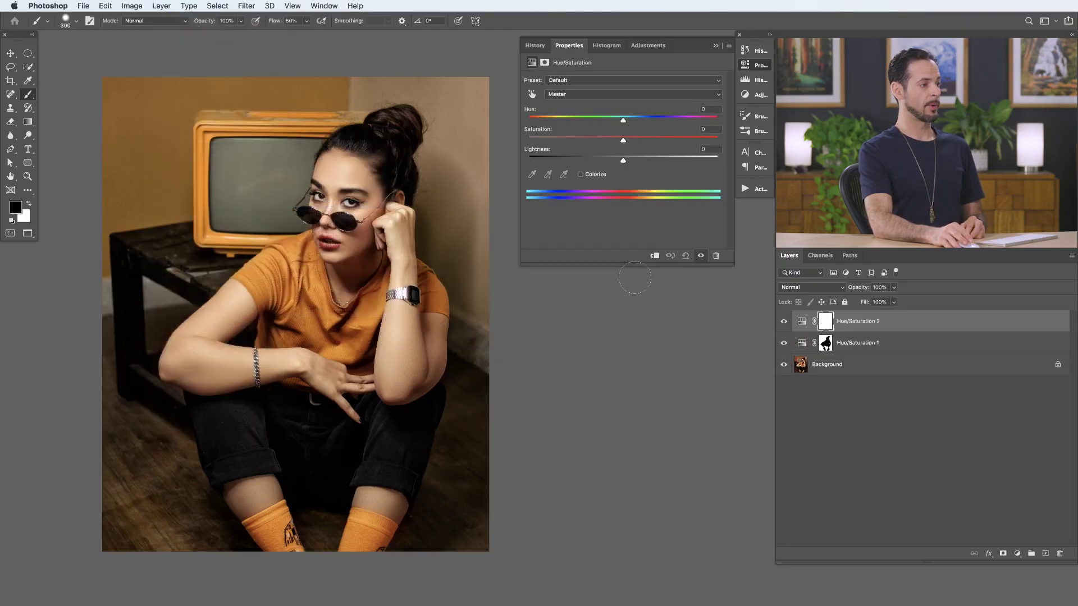
left_click(581, 175)
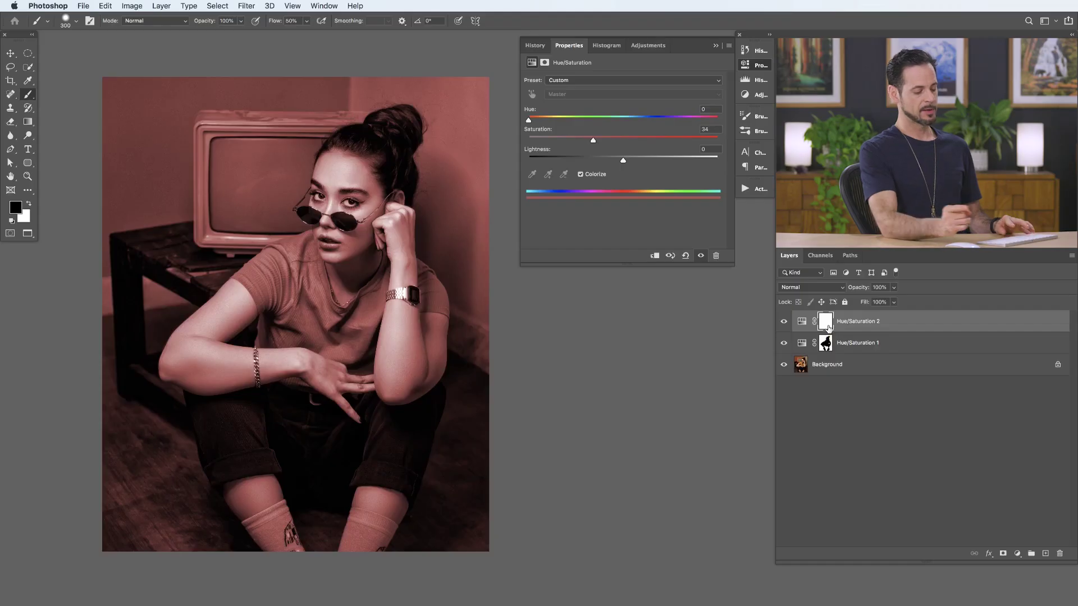
Invert the Hue/Saturation 2 mask to black and paint white over the pale wall behind the woman.
key("super+i")
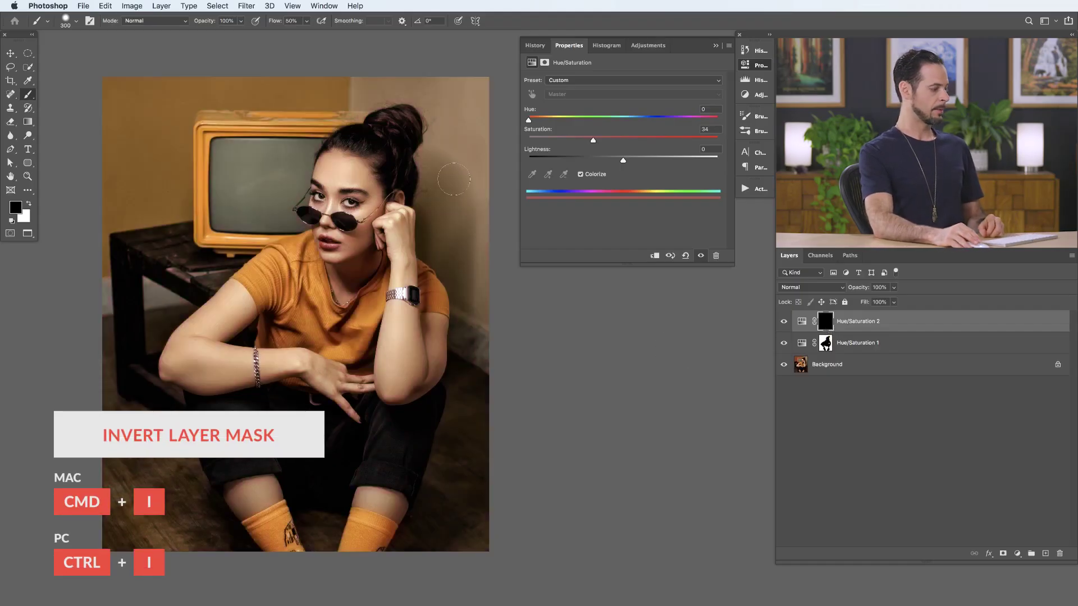
key("x")
mouse_move(471, 206)
left_mouse_down()
mouse_move(481, 103)
mouse_move(469, 94)
mouse_move(443, 135)
mouse_move(398, 93)
mouse_move(424, 83)
mouse_move(377, 92)
left_mouse_up()
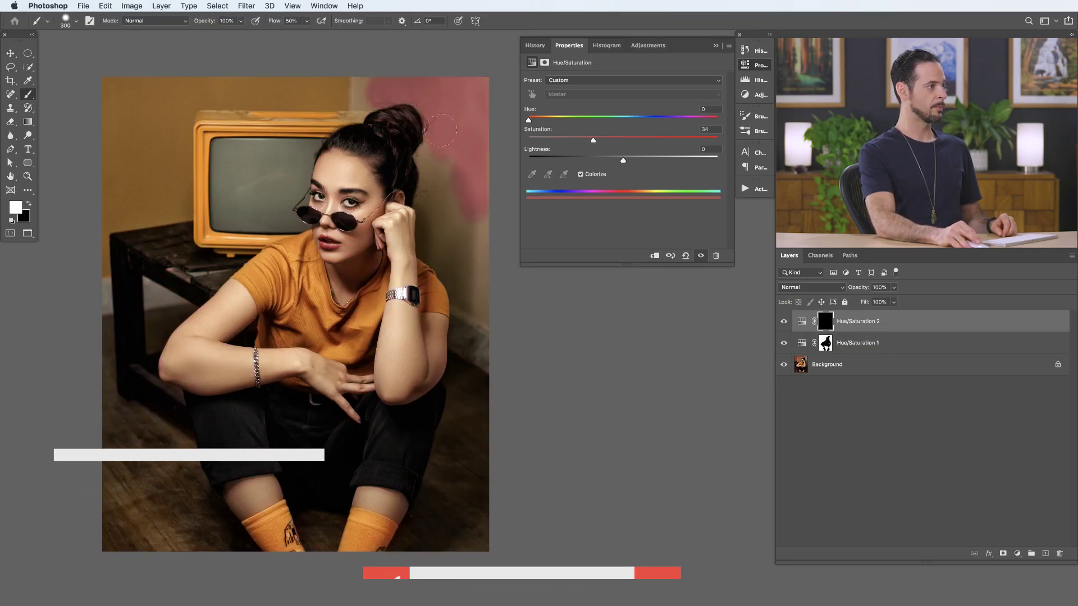
mouse_move(421, 165)
left_mouse_down()
mouse_move(462, 164)
mouse_move(484, 230)
mouse_move(482, 183)
mouse_move(487, 355)
mouse_move(471, 336)
mouse_move(465, 346)
mouse_move(461, 284)
mouse_move(465, 341)
mouse_move(488, 366)
mouse_move(483, 341)
left_mouse_up()
Refine the wall mask with a 150 px white brush beside her shoulder, arm and hair, and along the wall corner.
key("bracketleft")
key("bracketleft")
key("bracketleft")
key("bracketleft")
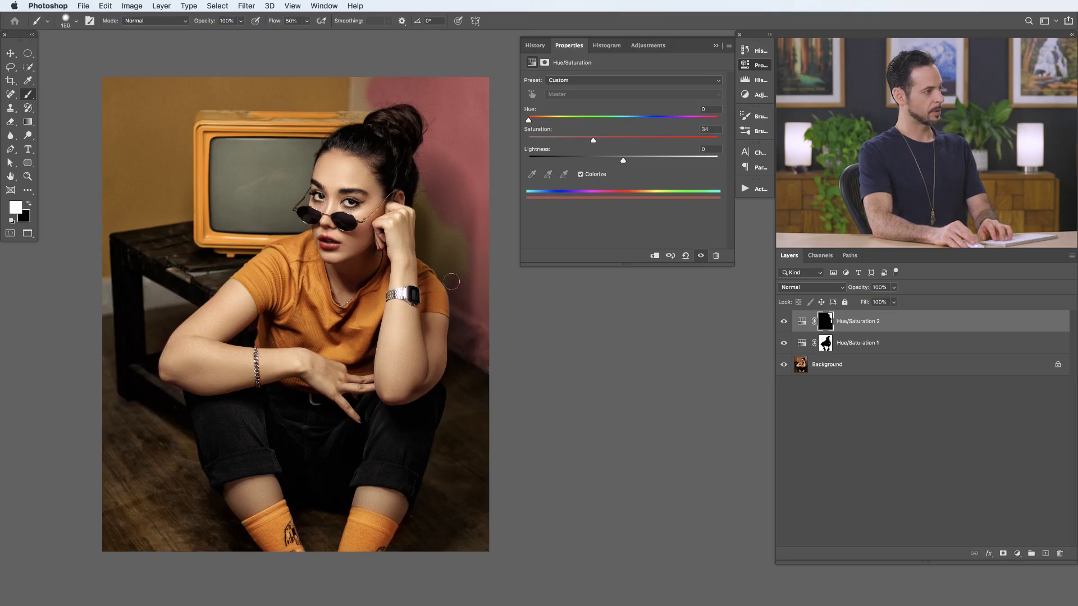
mouse_move(442, 270)
left_mouse_down()
mouse_move(424, 208)
mouse_move(425, 257)
mouse_move(426, 233)
mouse_move(442, 270)
mouse_move(448, 233)
mouse_move(431, 214)
mouse_move(473, 276)
mouse_move(442, 210)
mouse_move(421, 202)
mouse_move(429, 170)
mouse_move(419, 201)
mouse_move(422, 174)
left_mouse_up()
mouse_move(434, 210)
left_mouse_down()
mouse_move(452, 248)
mouse_move(433, 258)
mouse_move(441, 265)
mouse_move(386, 103)
left_mouse_up()
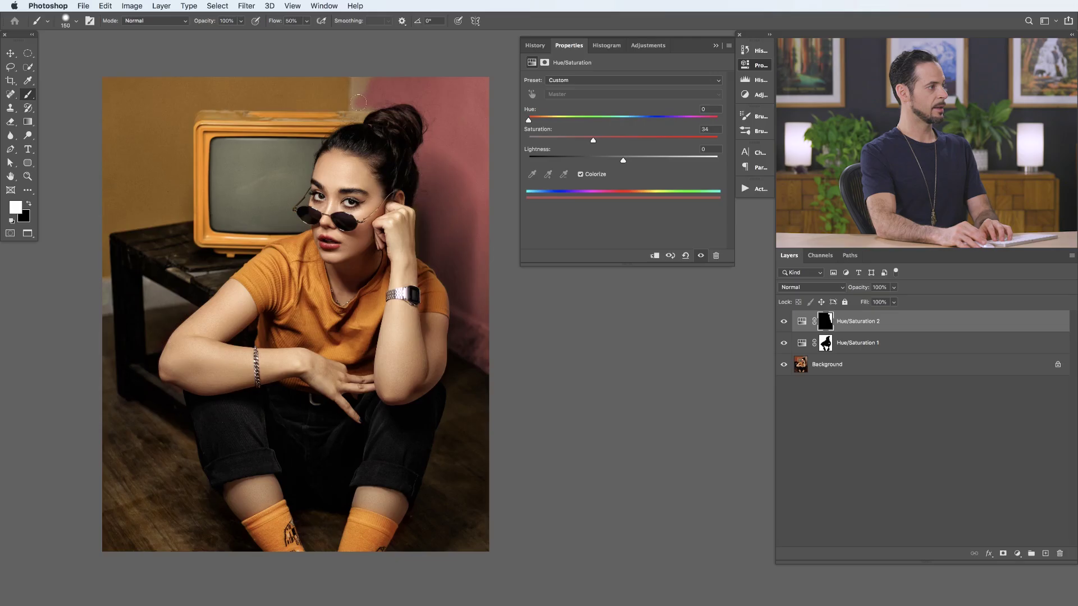
left_click_drag(357, 103, 356, 87)
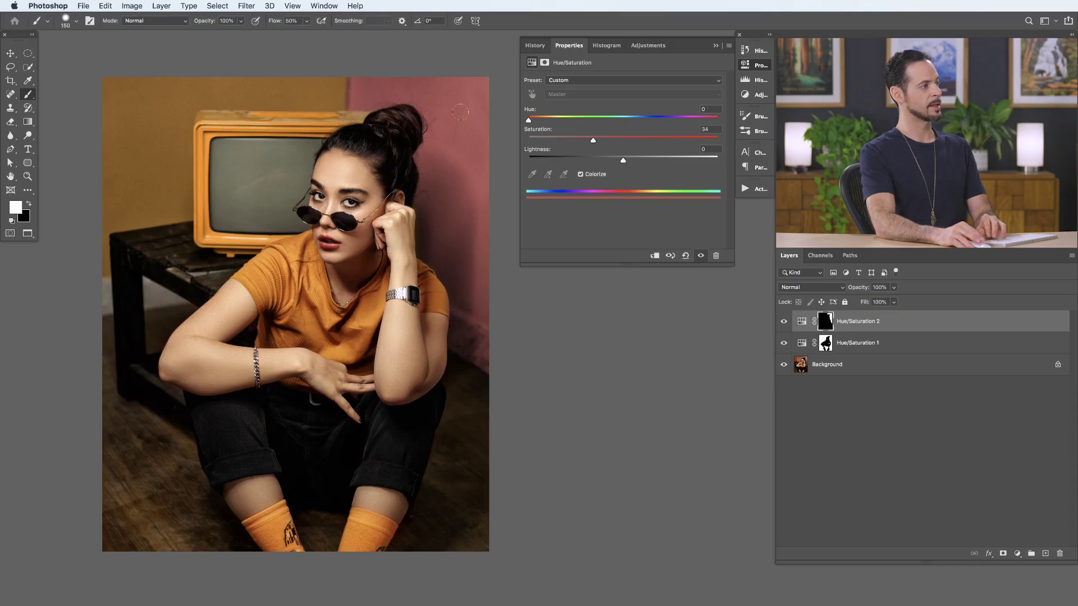
Toggle the Hue/Saturation 2 layer's visibility to examine the colorized wall against its previous color.
left_click(784, 323)
left_click(783, 322)
left_click(784, 322)
left_click(784, 324)
left_click(785, 324)
left_click(784, 324)
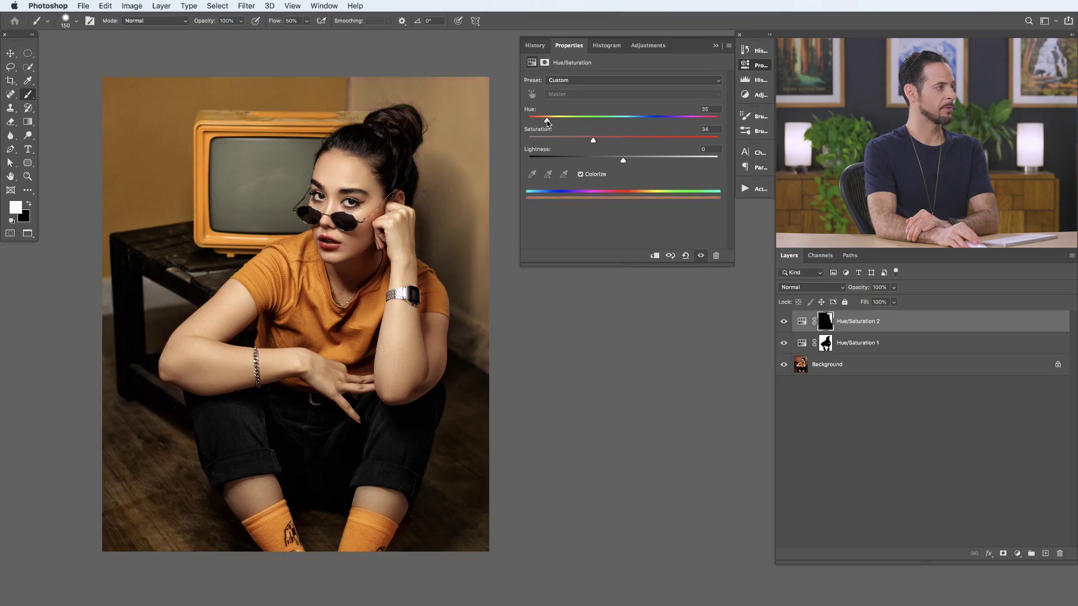
Set the Hue/Saturation 2 colorize values to Hue 30, Saturation 53 and Lightness -13 to match the orange wall.
mouse_move(552, 123)
left_mouse_down()
mouse_move(535, 123)
mouse_move(544, 123)
left_mouse_up()
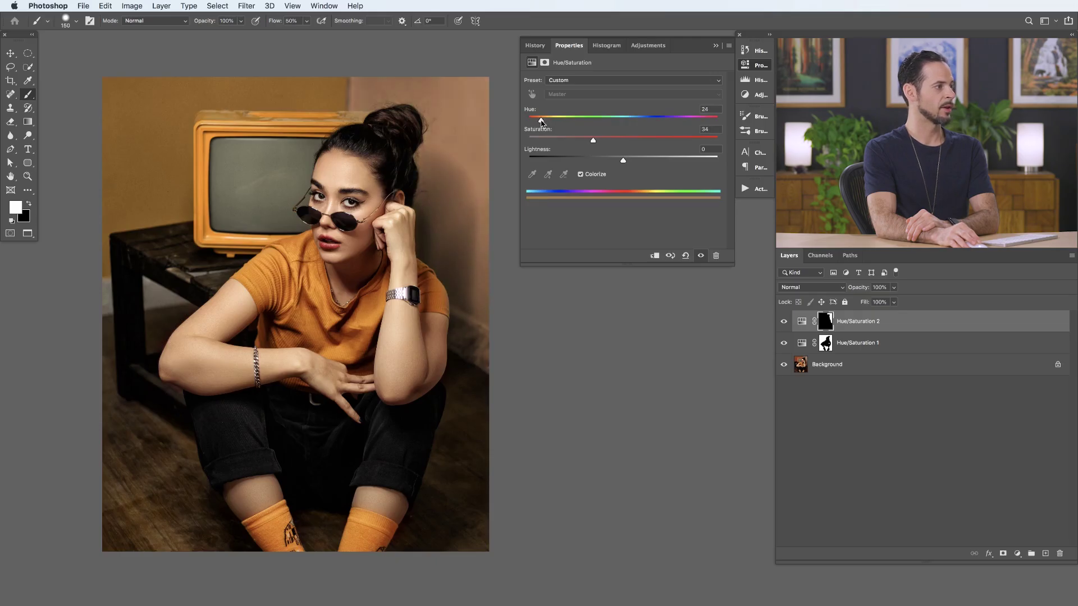
left_click_drag(594, 140, 616, 163)
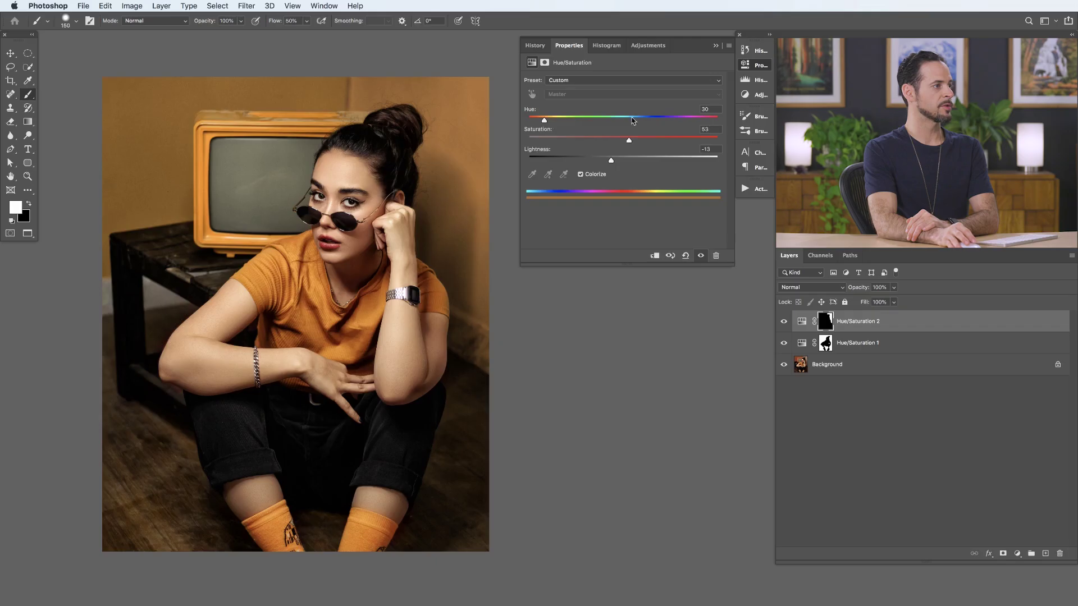
Set the Hue/Saturation 2 Hue to 32 and compare the wall with the adjustment off and on.
left_click(712, 109)
key("Down")
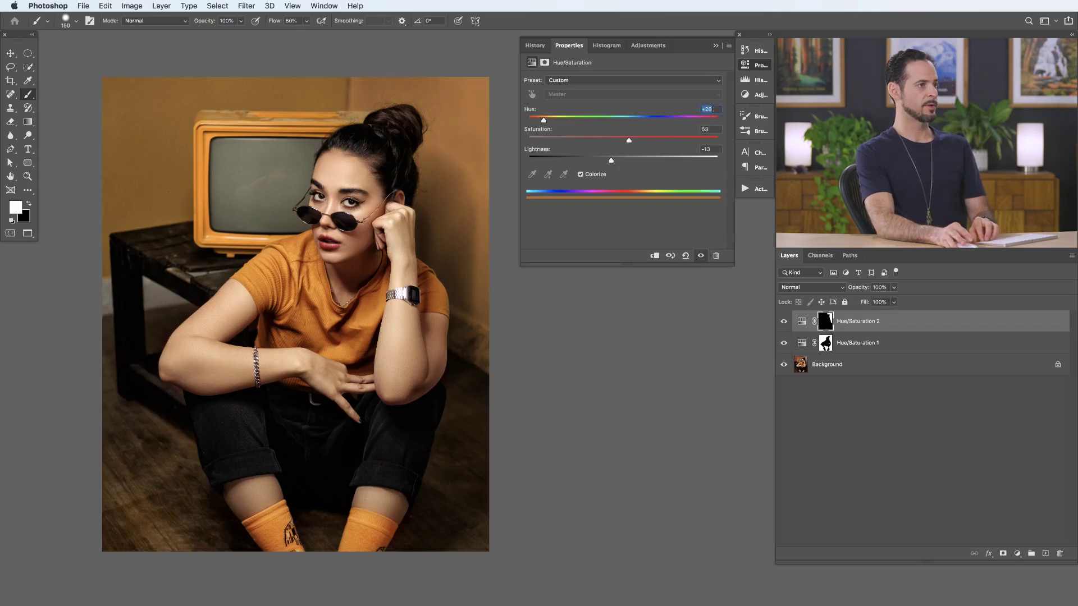
key("Up")
key("Up")
key("Up")
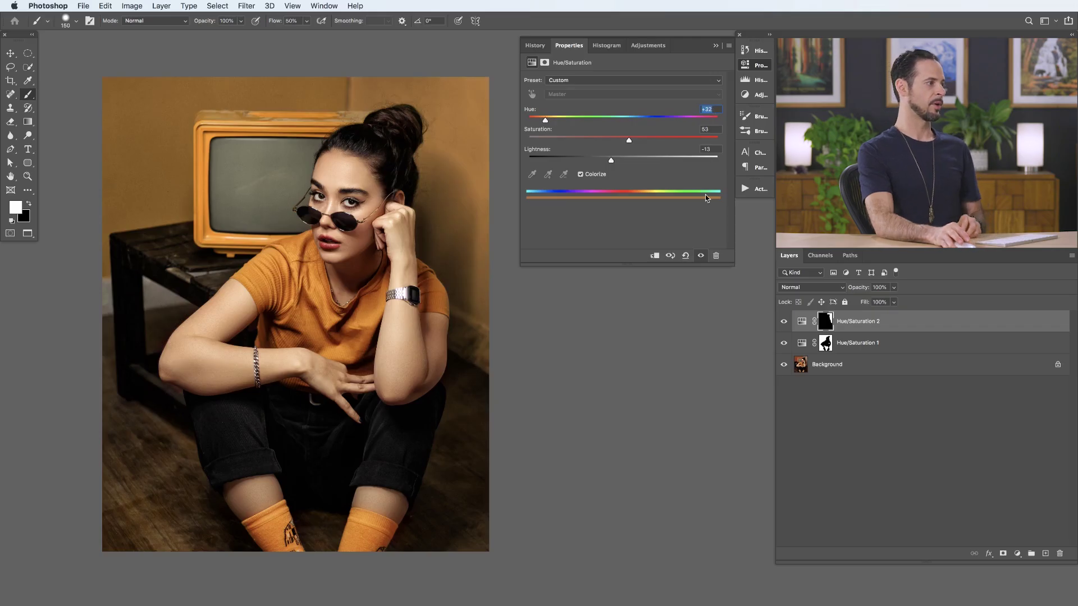
left_click(784, 323)
left_click(785, 322)
left_click(785, 323)
left_click(784, 322)
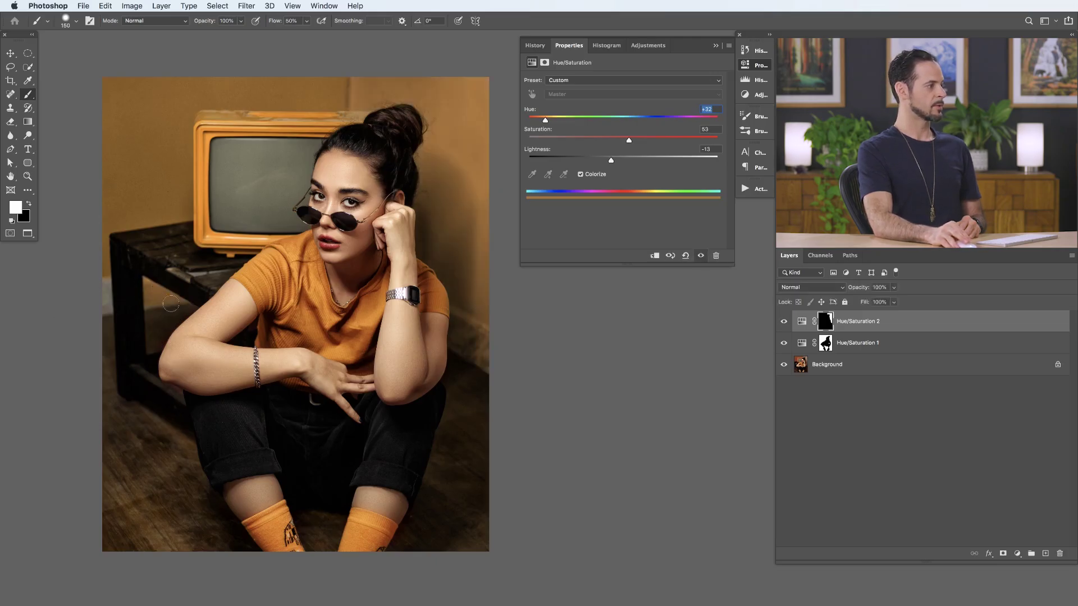
Paint the wall patch beneath the table into the Hue/Saturation 2 mask, and set its Saturation to 57 and Lightness to -17.
mouse_move(144, 306)
left_mouse_down()
mouse_move(113, 289)
mouse_move(113, 317)
left_mouse_up()
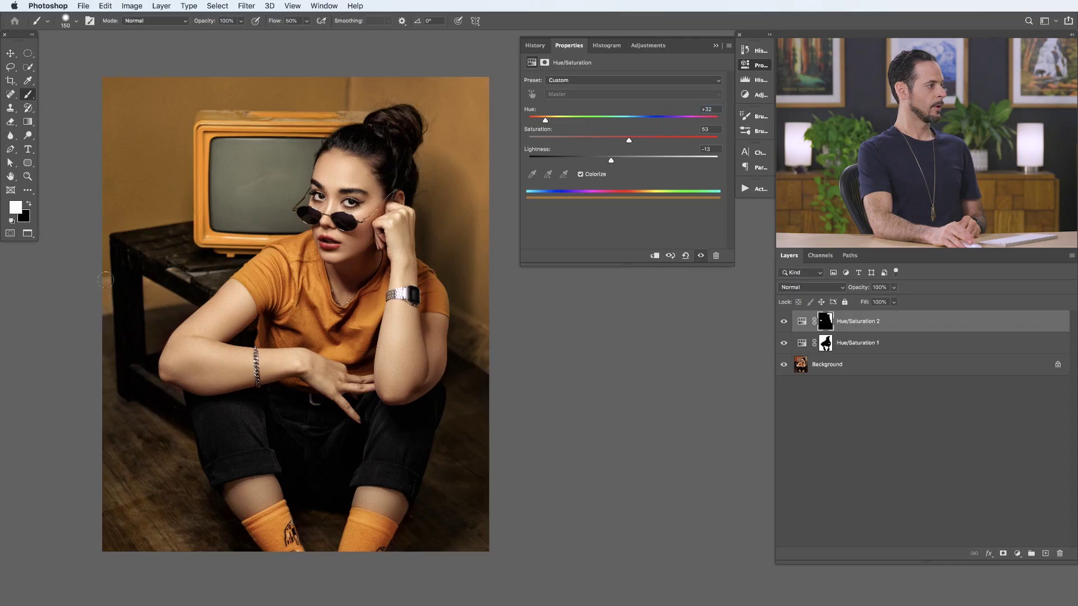
key("x")
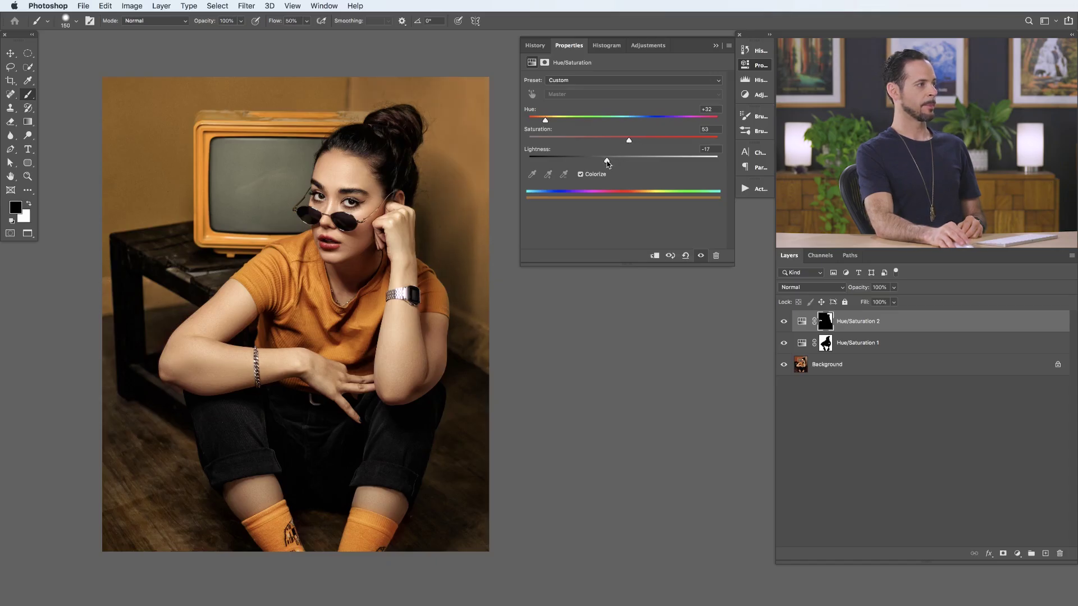
left_click_drag(630, 140, 634, 141)
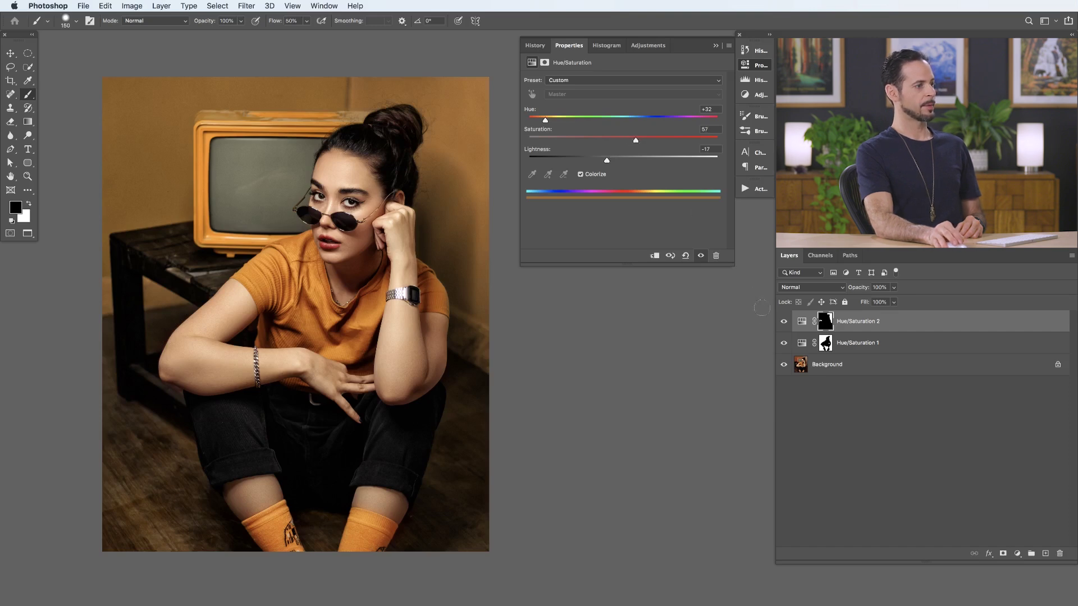
left_click(784, 322)
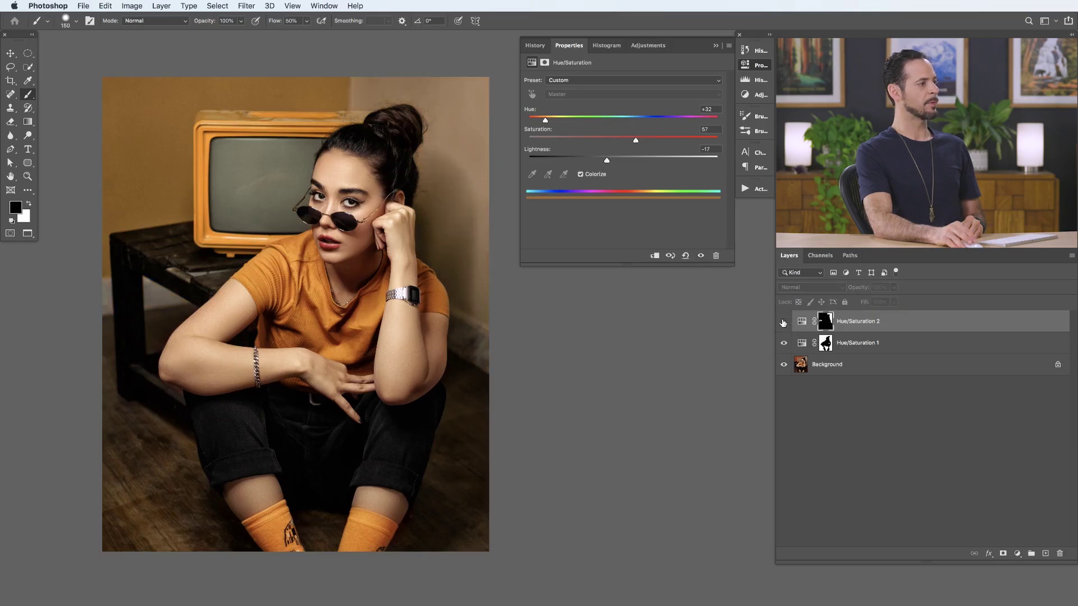
left_click(783, 321)
left_click(784, 322)
left_click(783, 322)
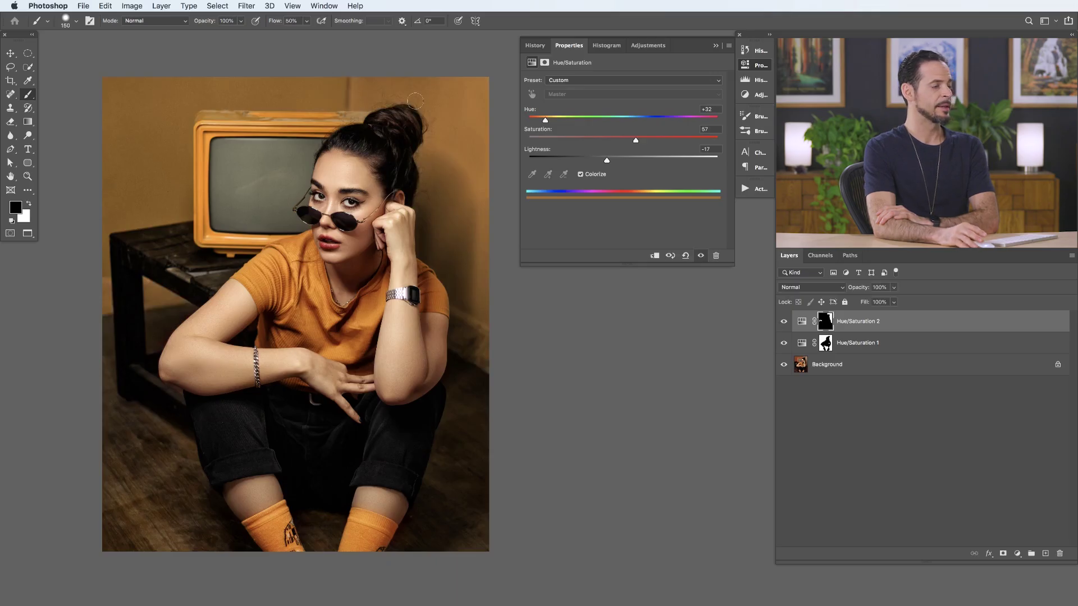
Create a new layer and remove the wall corner line above the television with a size 100 content-aware Spot Healing Brush sampling all layers.
key("alt+shift+super+n")
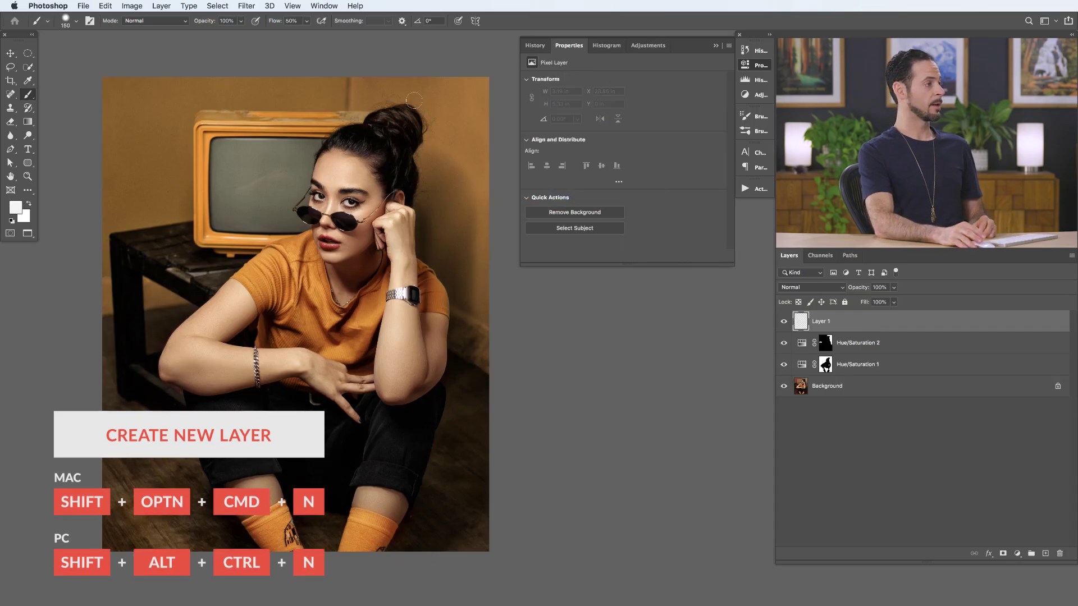
left_click(10, 94)
mouse_move(336, 105)
left_mouse_down()
mouse_move(346, 104)
mouse_move(346, 79)
mouse_move(389, 74)
left_mouse_up()
left_click(347, 78)
left_click(343, 109)
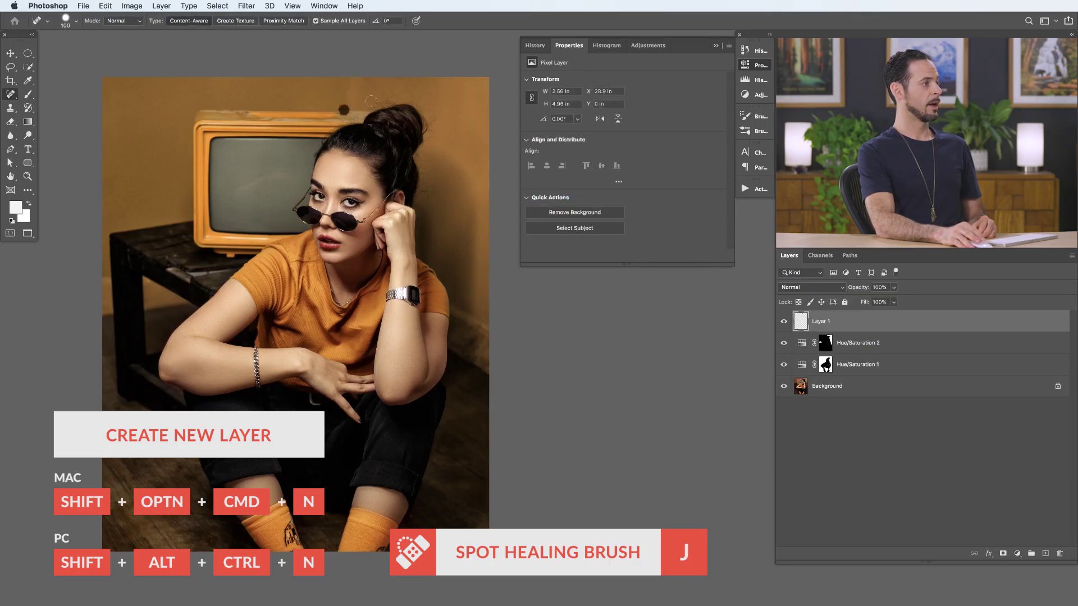
left_click(343, 87)
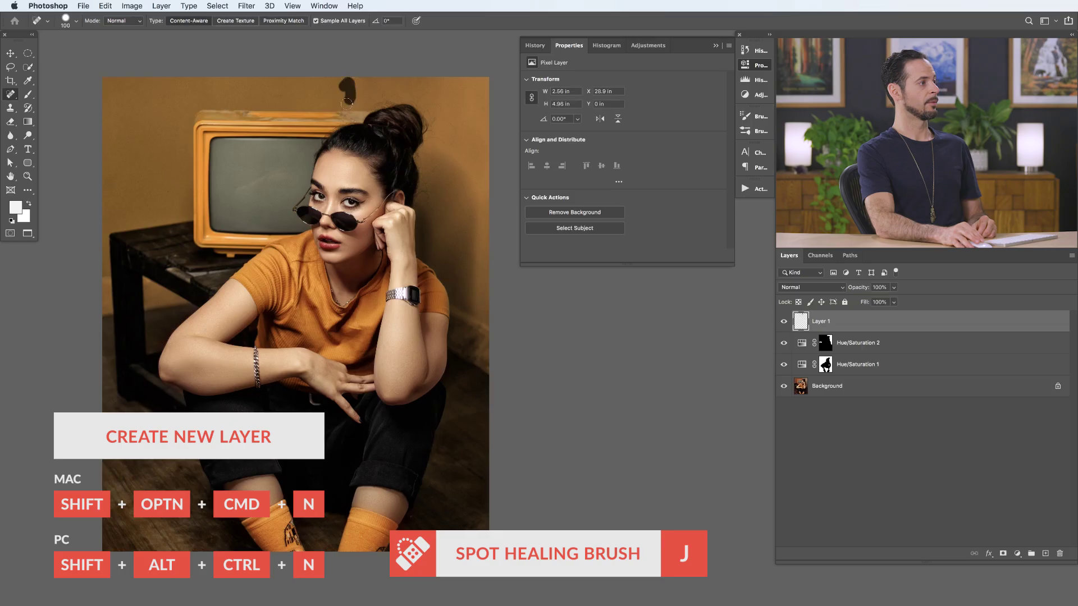
left_click(351, 97)
left_click(349, 81)
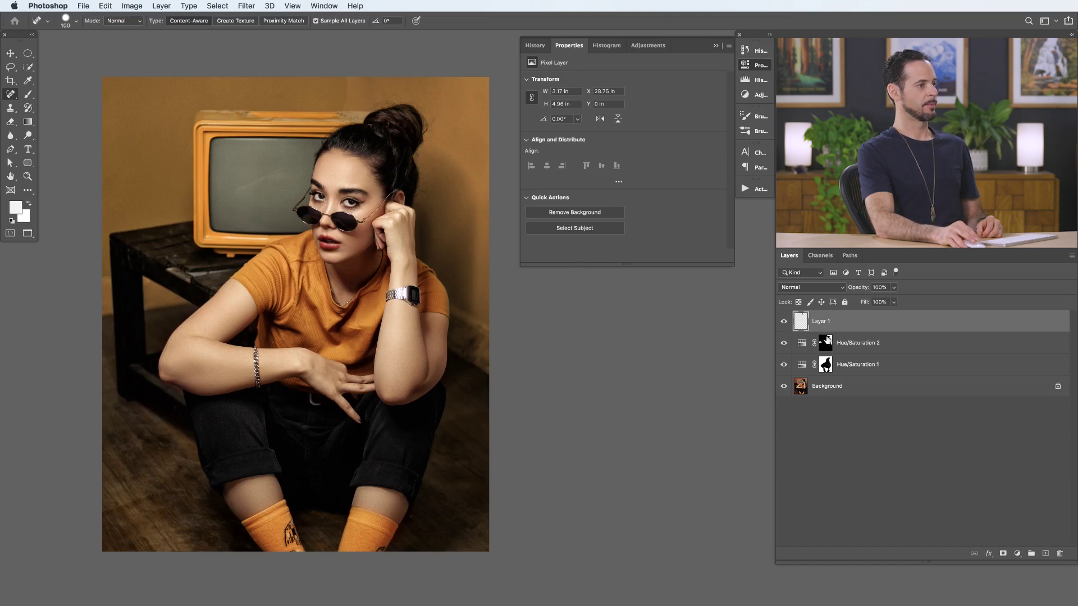
Toggle Layer 1 and both Hue/Saturation layers together to compare the edited portrait with the original.
left_click_drag(784, 325, 785, 360)
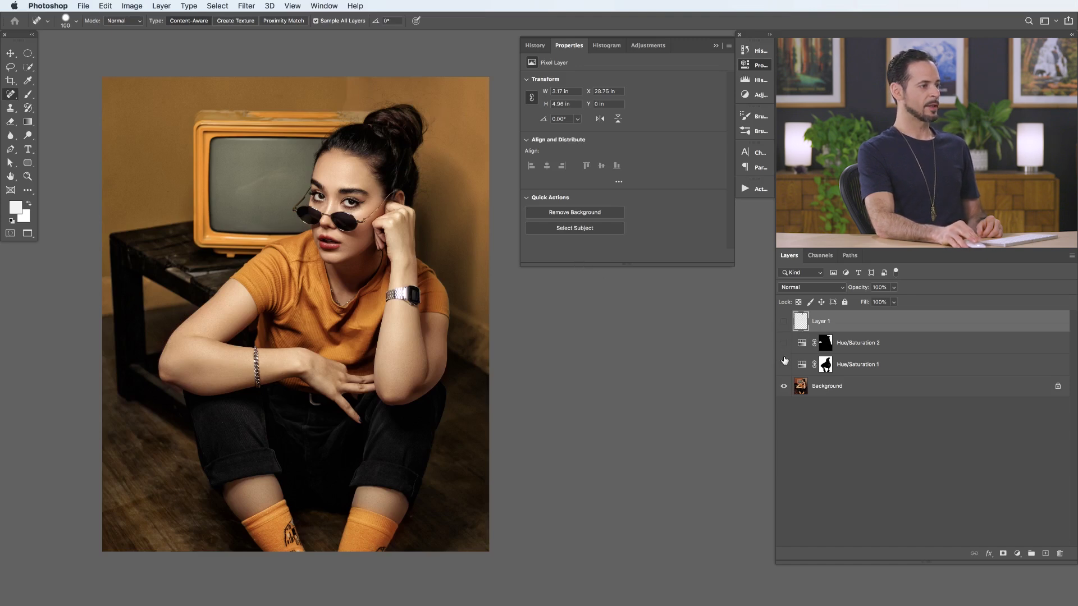
left_click(785, 366)
left_click_drag(786, 369, 783, 324)
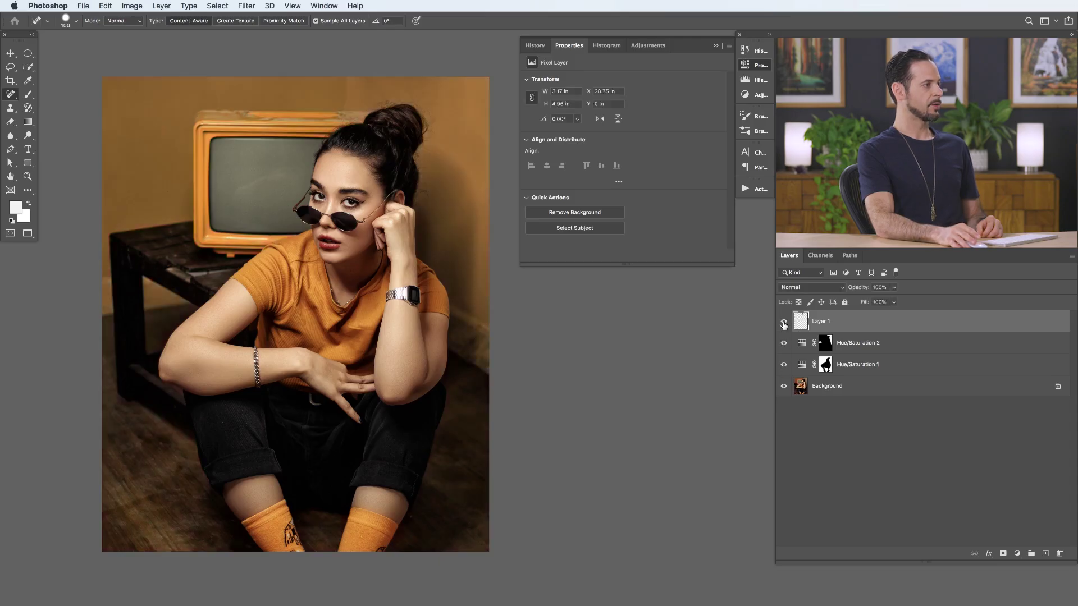
mouse_move(784, 328)
left_mouse_down()
mouse_move(783, 366)
mouse_move(784, 321)
left_mouse_up()
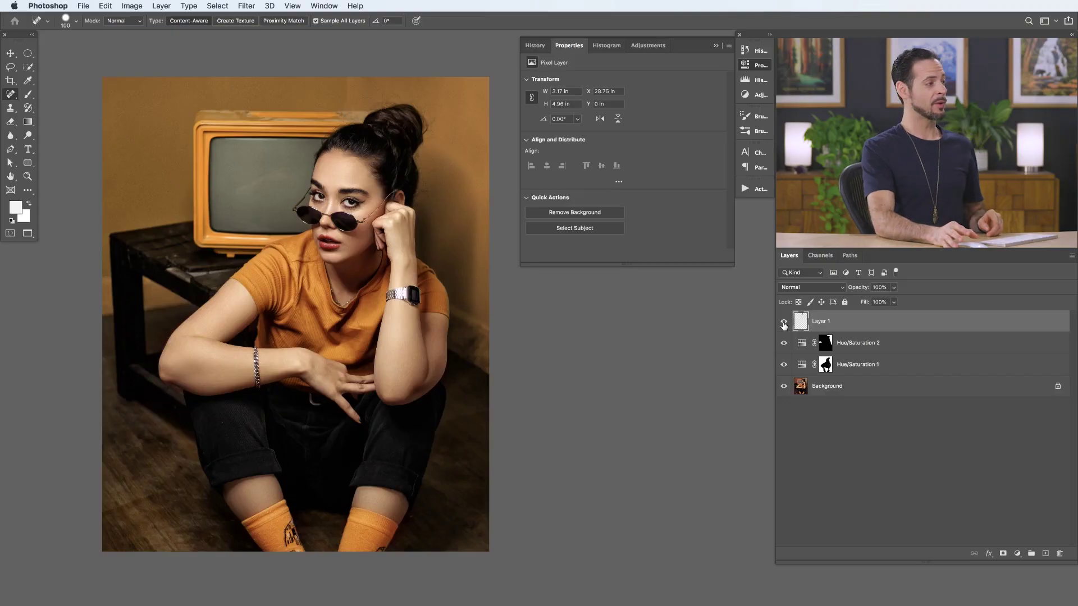
Add a Color Balance adjustment layer above Layer 1 with the default settings.
left_click(175, 6)
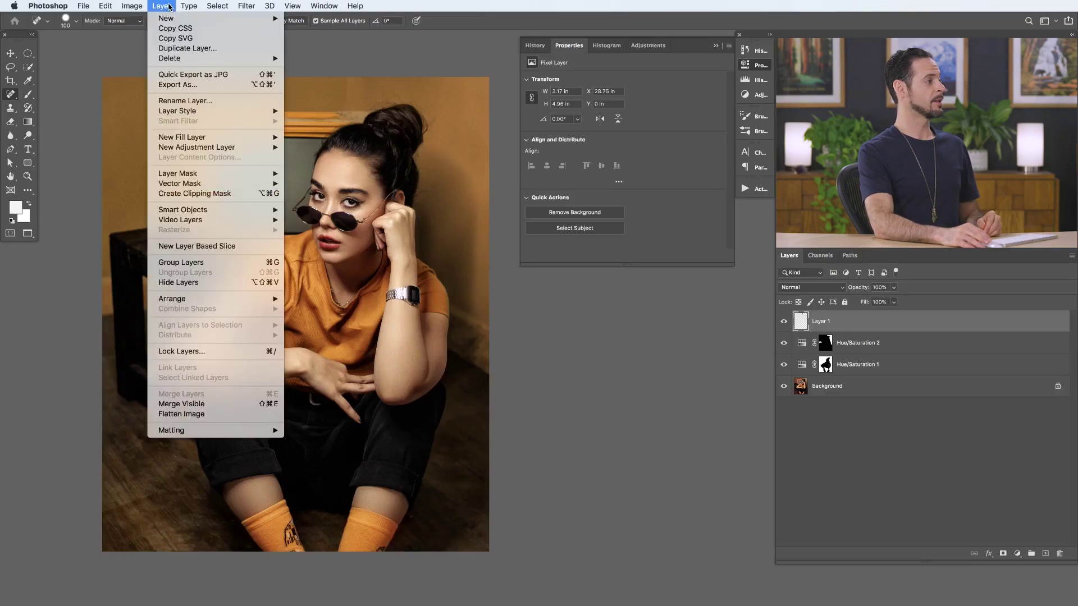
mouse_move(212, 149)
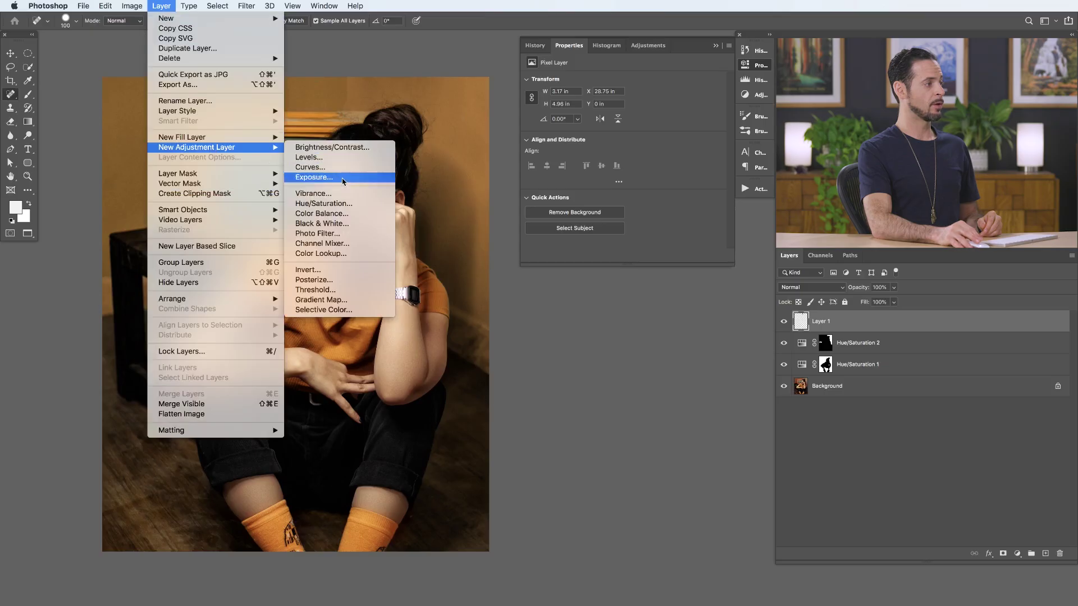
left_click(340, 213)
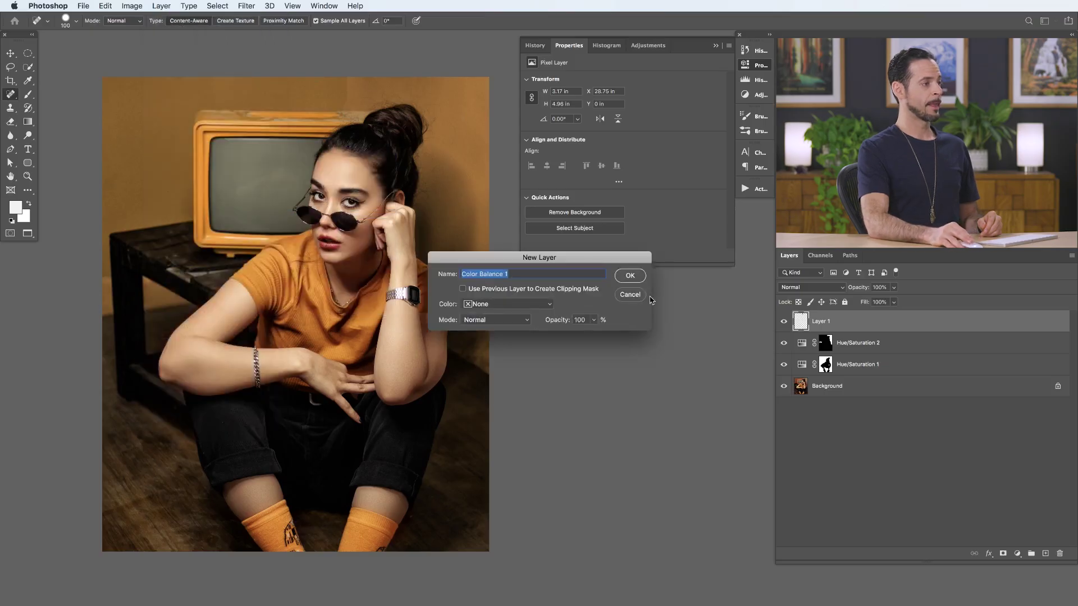
left_click(636, 279)
Try tinting the Color Balance shadows with varied color shifts, including Magenta-Green +40, and reset the adjustment.
left_click(580, 81)
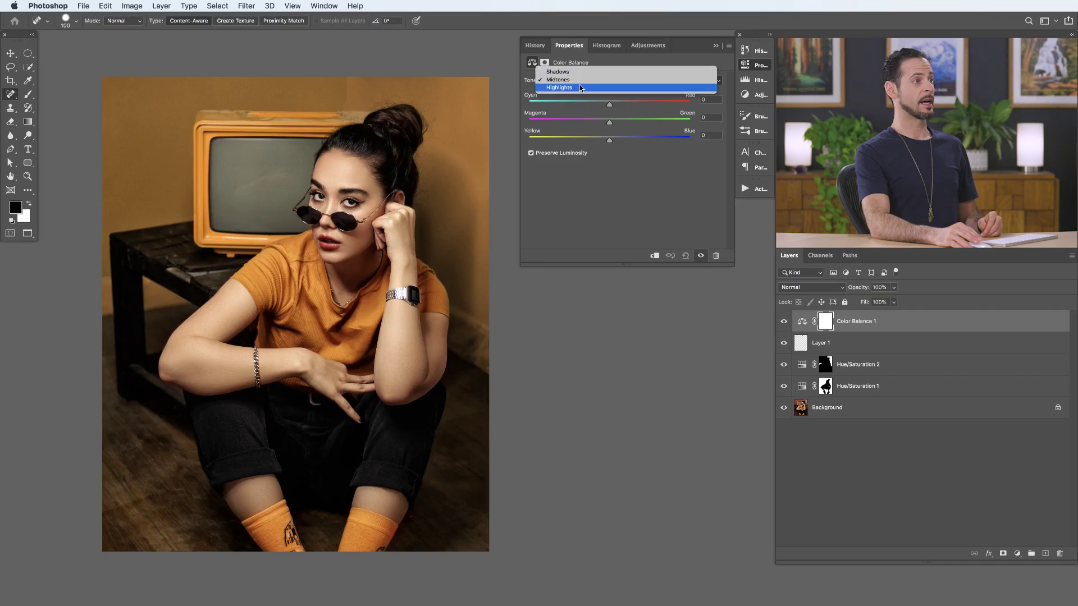
left_click(574, 71)
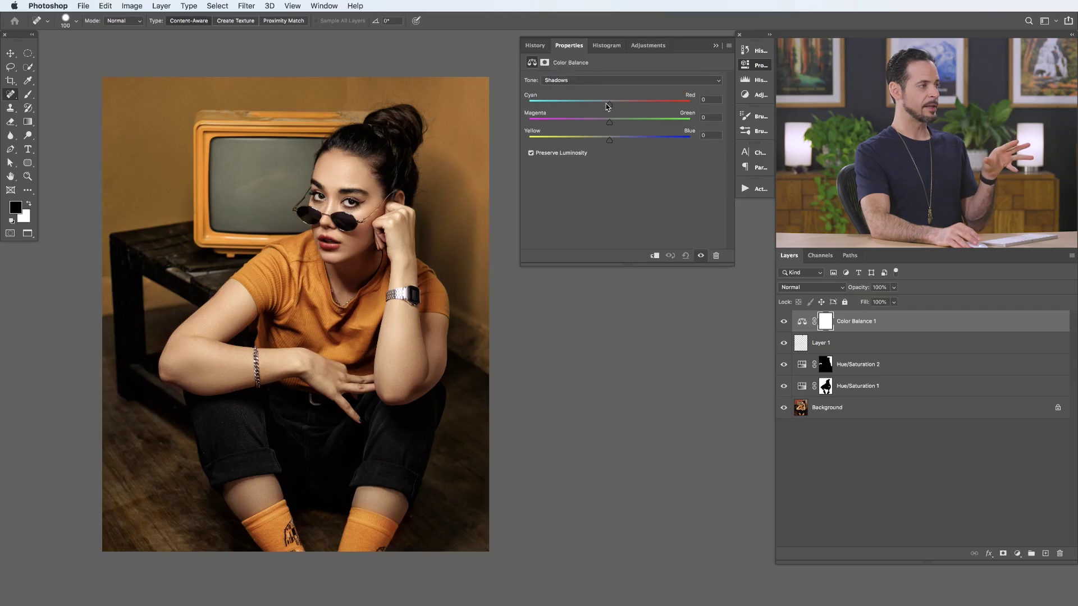
left_click_drag(612, 105, 642, 121)
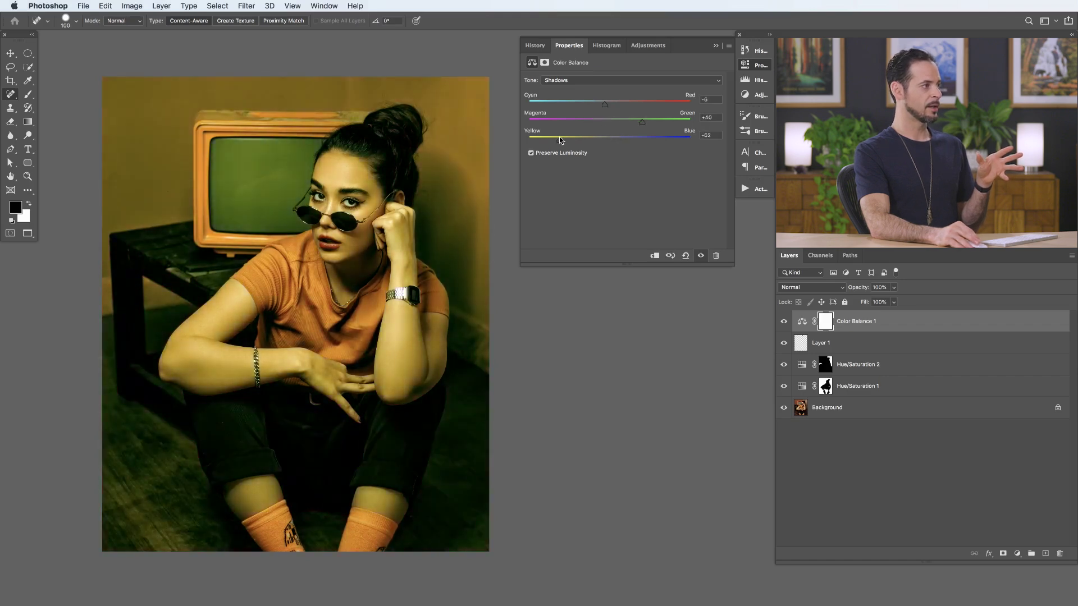
left_click(685, 255)
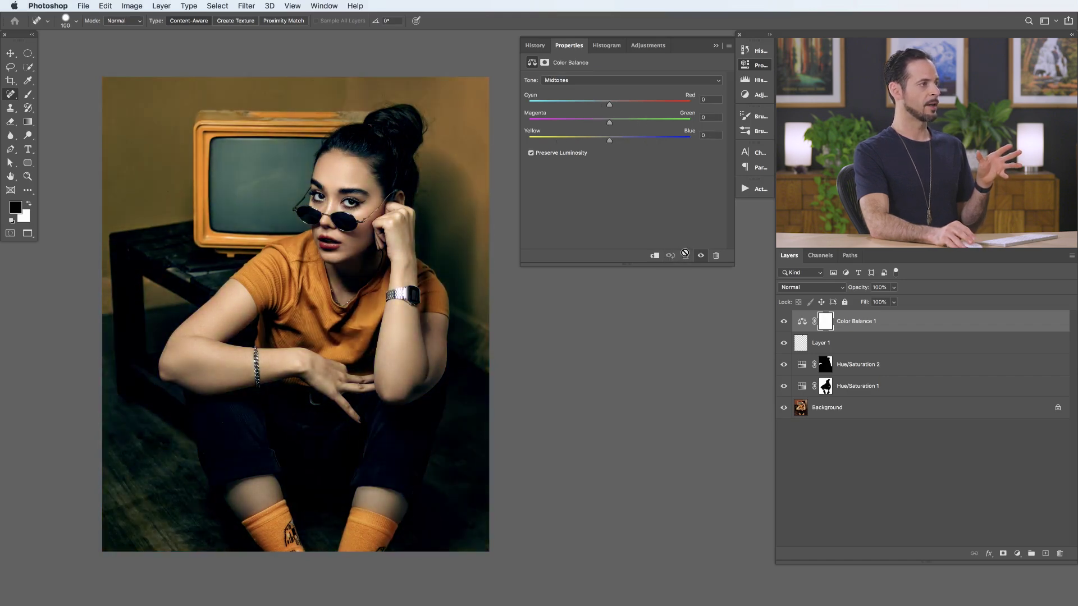
Try a cool shadow tint in Color Balance with Cyan-Red -12 and Yellow-Blue +12.
left_click(575, 83)
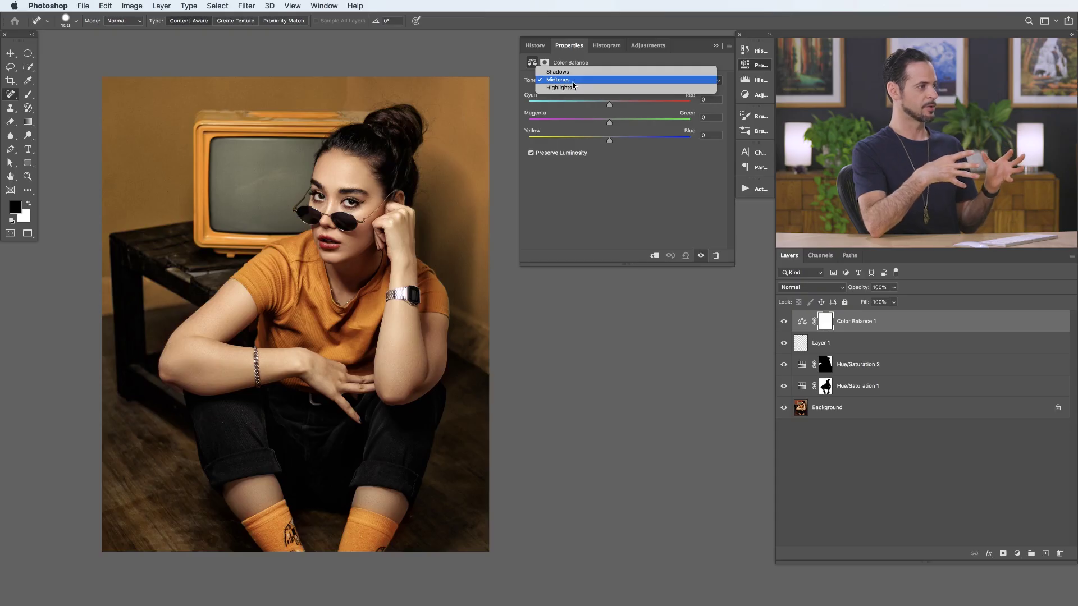
left_click(573, 74)
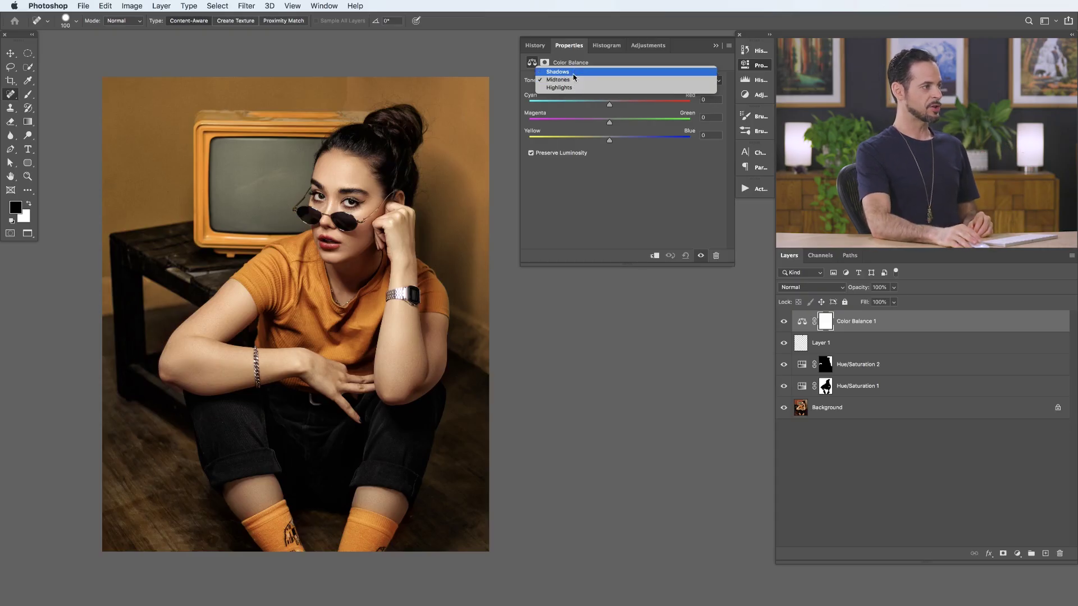
left_click_drag(610, 104, 601, 106)
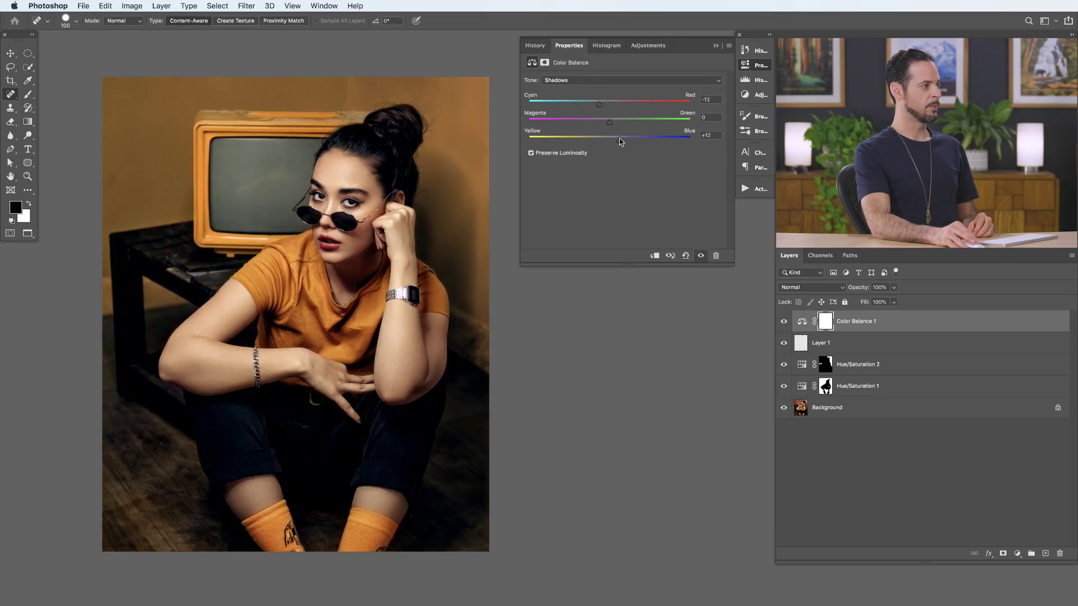
Toggle the Color Balance 1 layer's visibility to examine the shadow tint, and reset the adjustment.
left_click(785, 322)
left_click(784, 322)
left_click(784, 322)
left_click(785, 321)
left_click(784, 321)
left_click(784, 322)
left_click(784, 322)
left_click(784, 322)
left_click(785, 321)
left_click(785, 322)
left_click(784, 322)
left_click(784, 322)
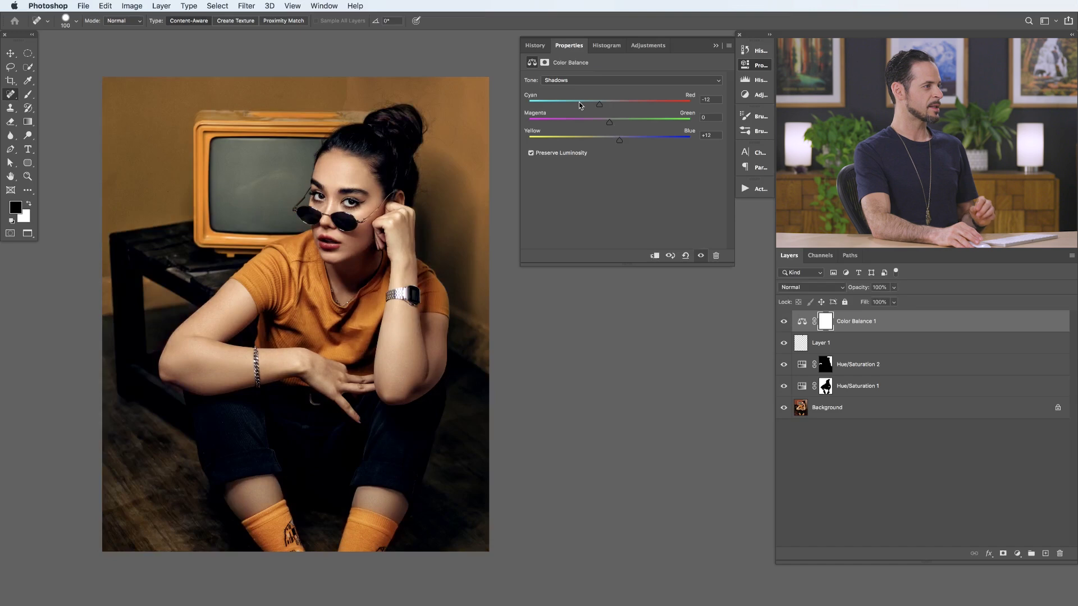
left_click(685, 256)
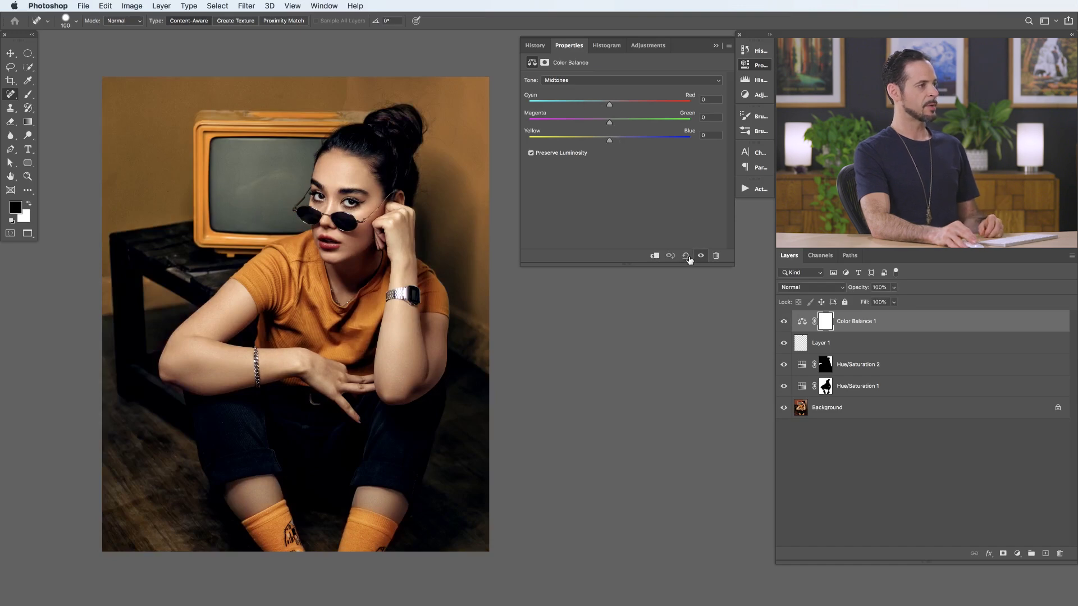
Set the Color Balance midtones to Cyan-Red -12, Magenta-Green +8 and Yellow-Blue +27, comparing the image with and without the adjustment.
left_click(580, 80)
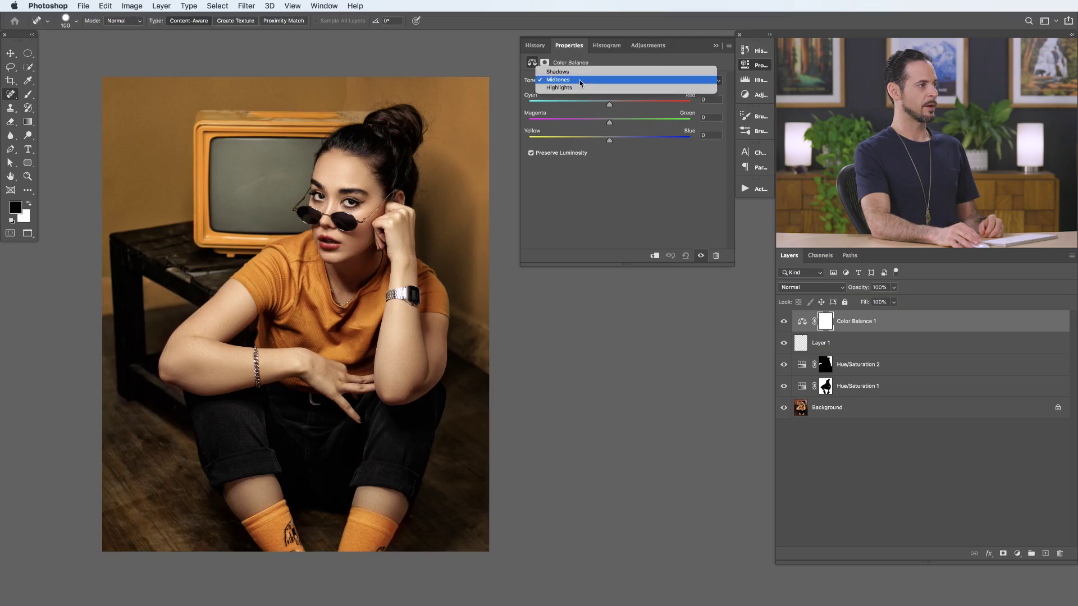
left_click(595, 80)
left_click_drag(604, 105, 600, 105)
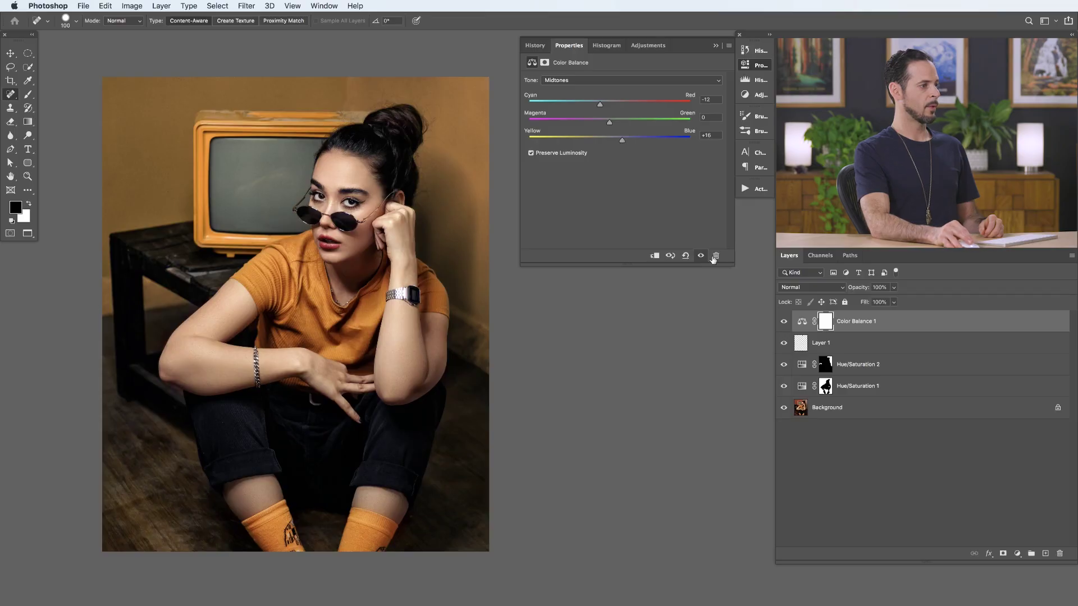
left_click(783, 322)
left_click(783, 323)
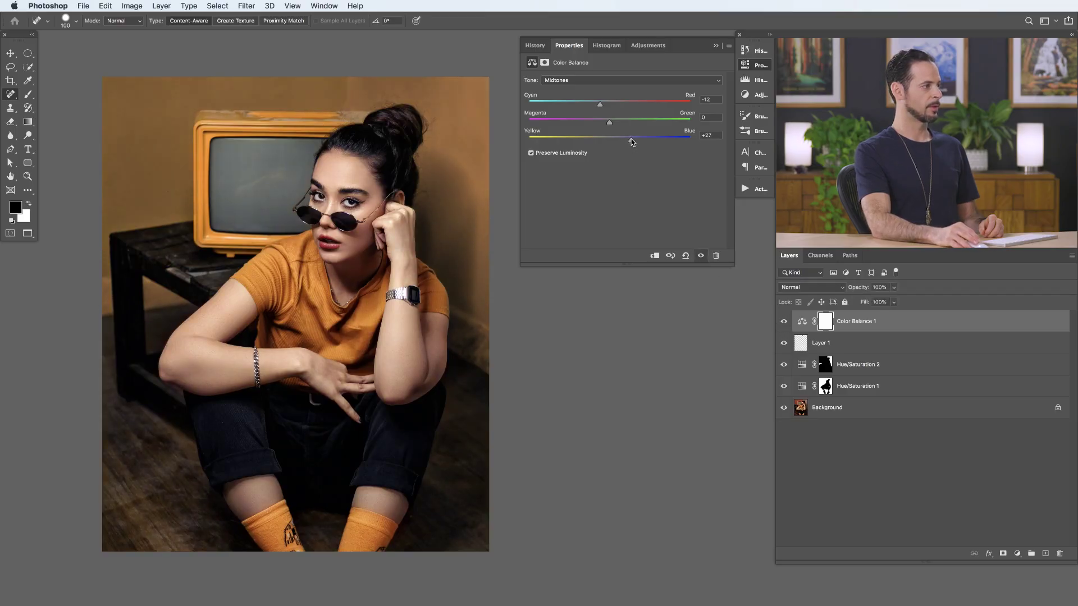
left_click_drag(610, 121, 616, 124)
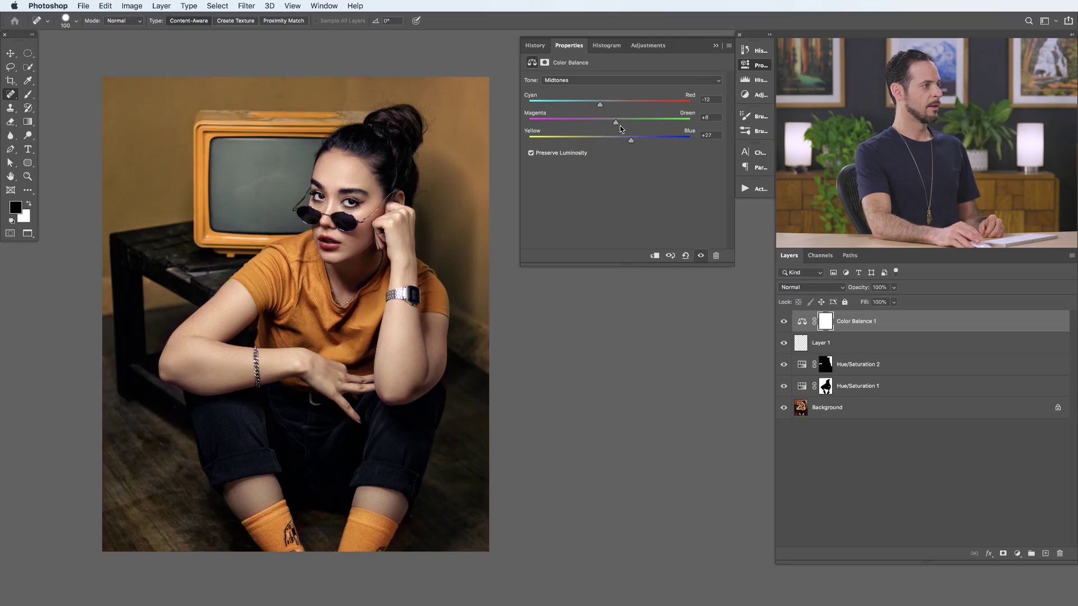
Set the Color Balance highlights to Cyan-Red +12, Magenta-Green +5 and Yellow-Blue -14.
left_click(599, 82)
left_click(596, 89)
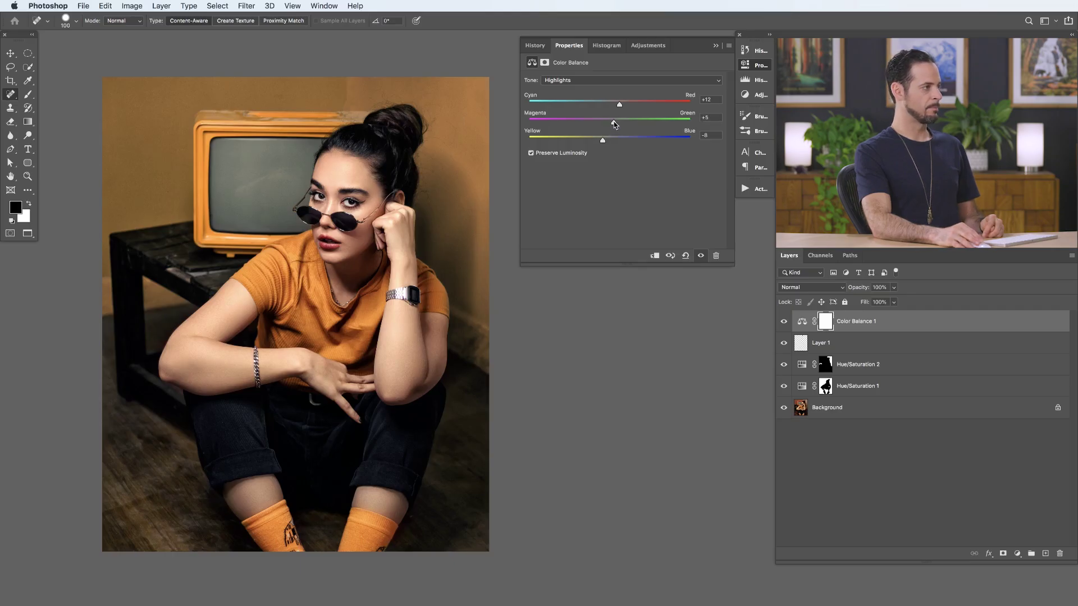
left_click_drag(603, 140, 599, 141)
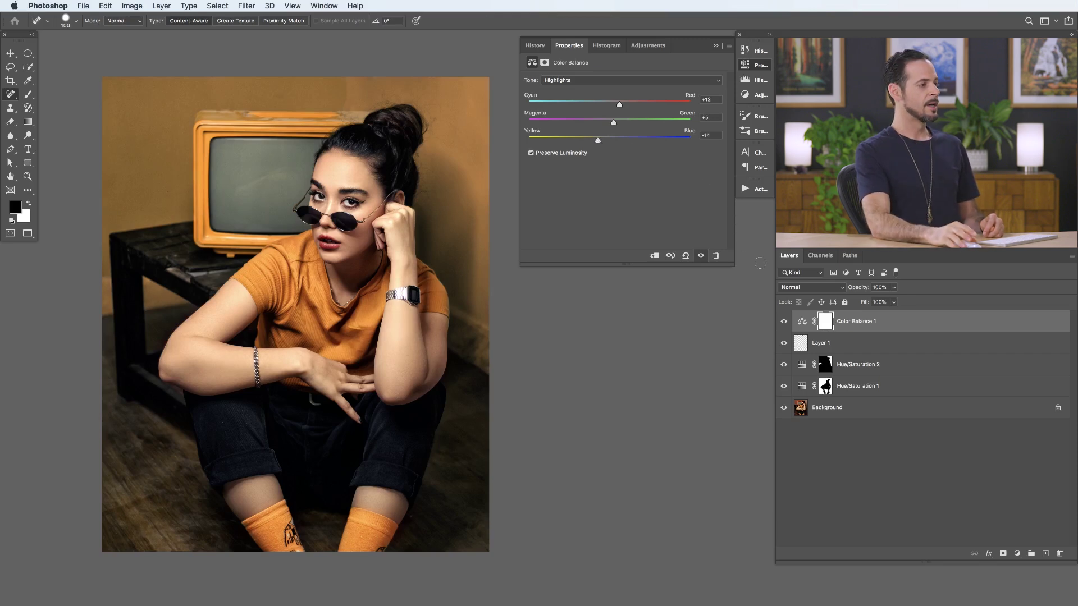
Toggle the Color Balance 1 layer's visibility to examine the overall color grade before and after.
left_click(783, 322)
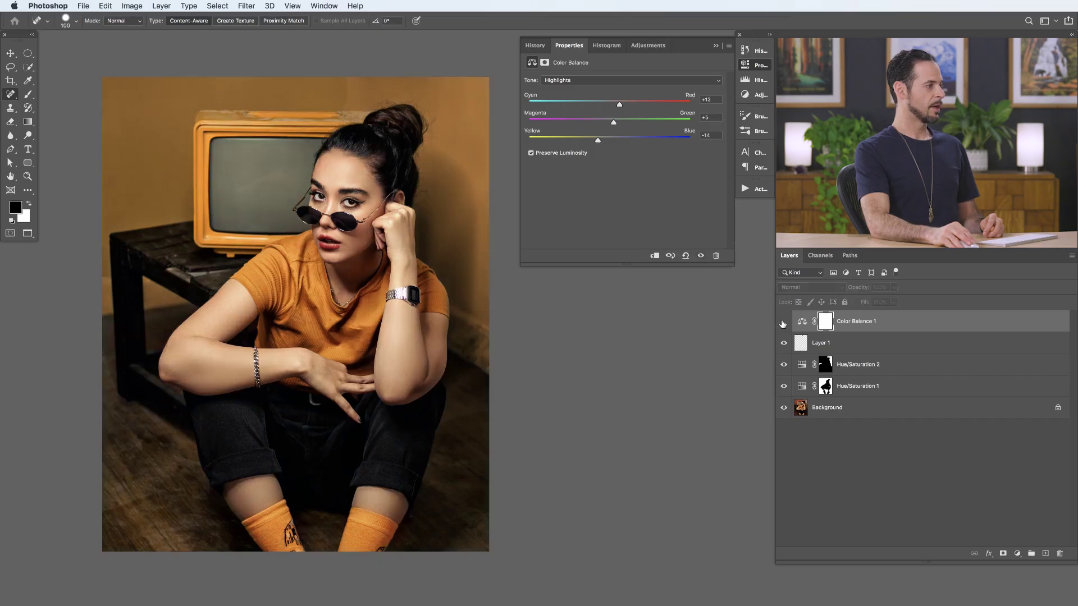
left_click(783, 322)
left_click(783, 321)
left_click(783, 322)
left_click(783, 322)
left_click(783, 322)
left_click(784, 322)
left_click(783, 322)
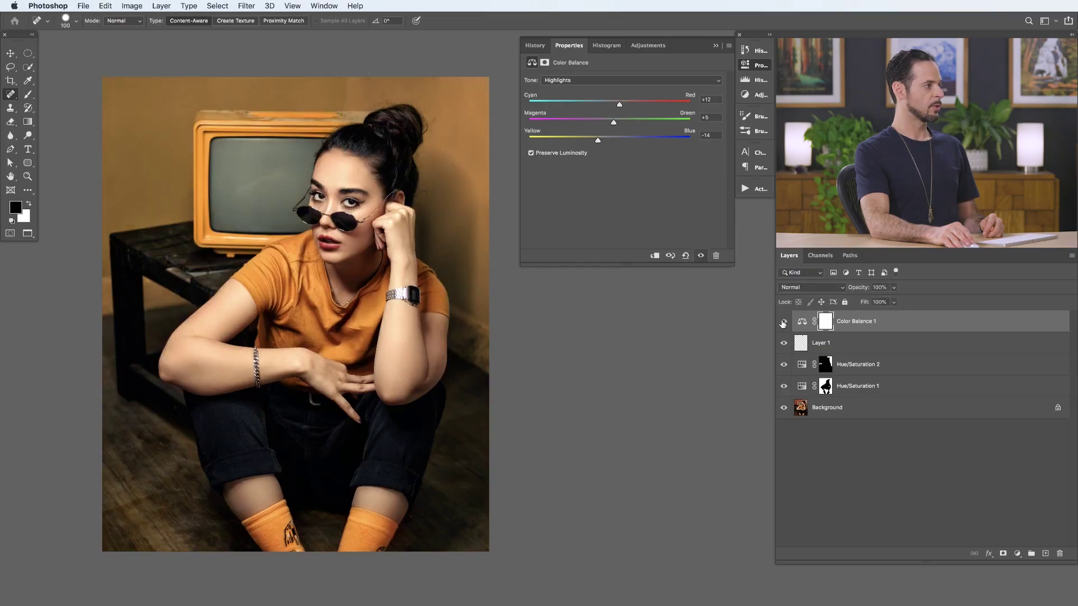
Compare the image with and without the Color Balance 1 adjustment, and reduce that layer's opacity to 60%.
left_click(784, 321)
left_click(783, 322)
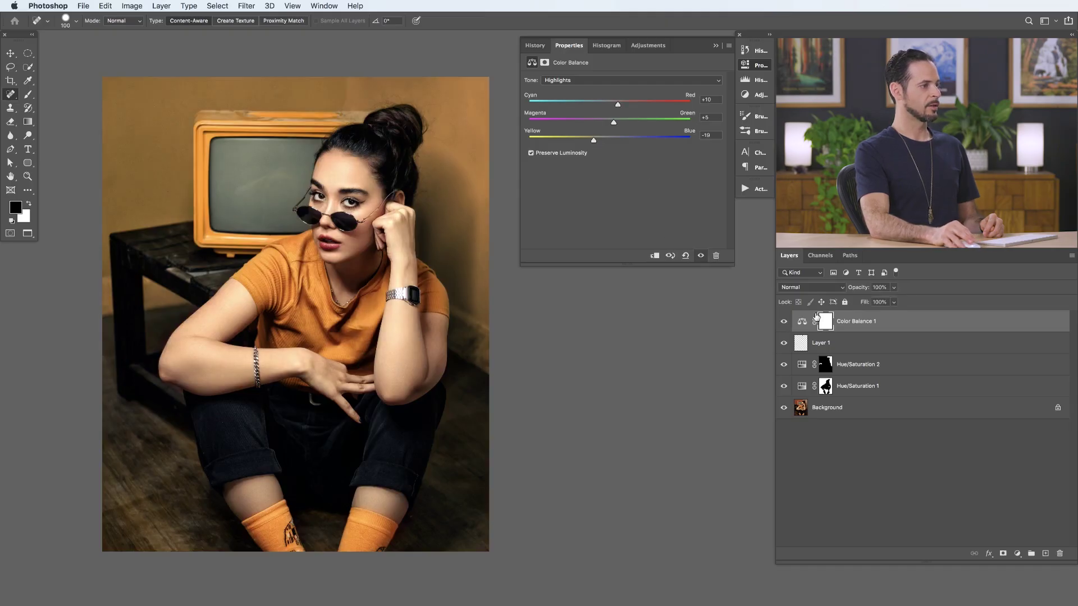
left_click(784, 323)
left_click(784, 322)
left_click(784, 323)
left_click(783, 323)
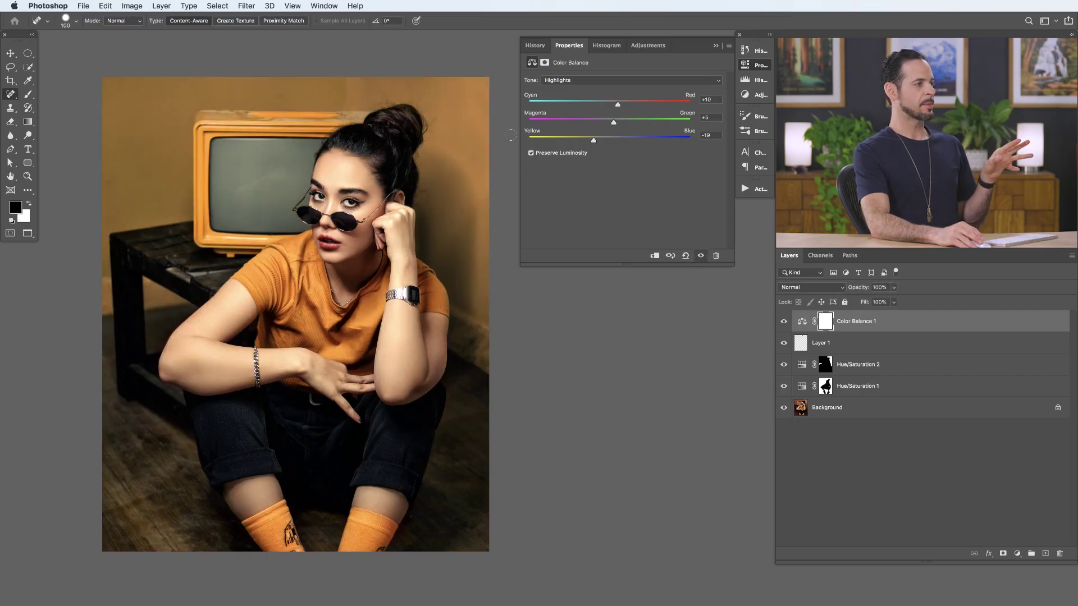
left_click_drag(862, 290, 844, 297)
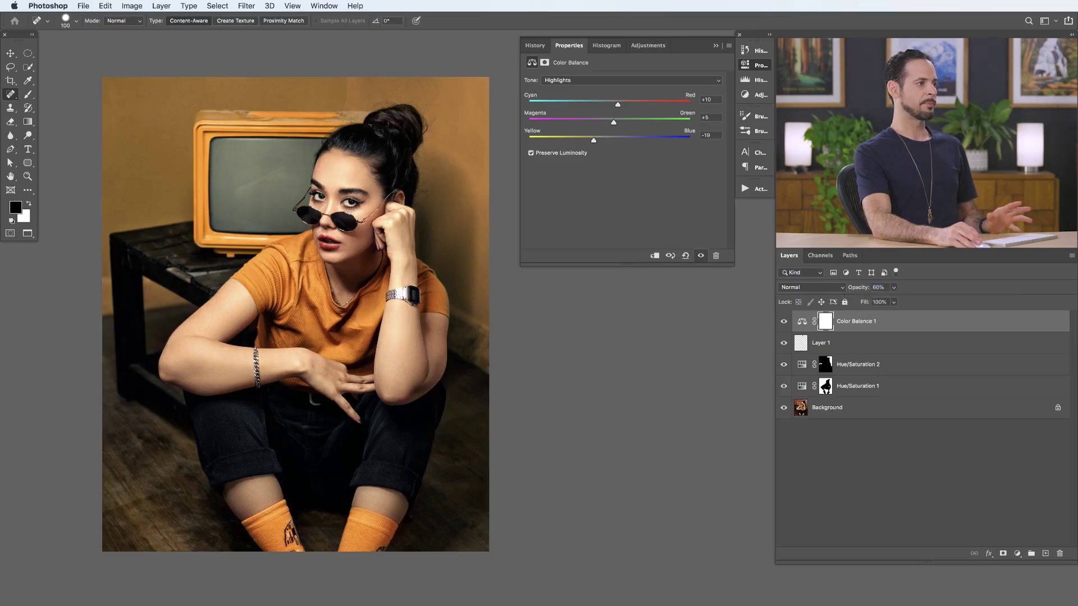
left_click(761, 66)
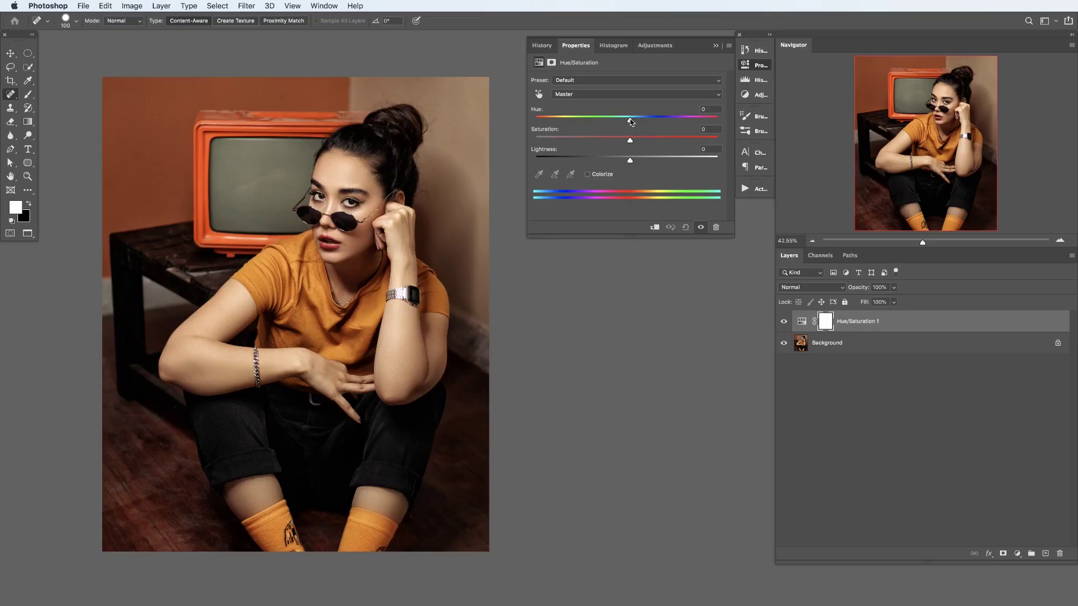
Colorize the portrait with the Hue/Saturation 1 adjustment, using hue 92 and saturation 26, and adjust its lightness.
mouse_move(631, 121)
left_mouse_down()
mouse_move(717, 121)
mouse_move(550, 121)
mouse_move(630, 121)
left_mouse_up()
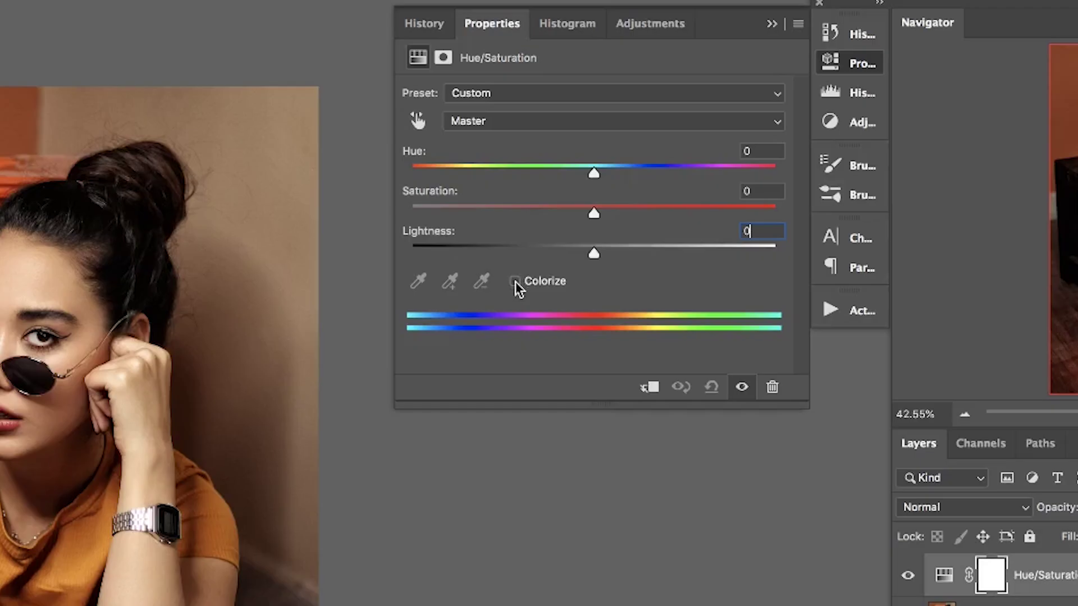
left_click(515, 282)
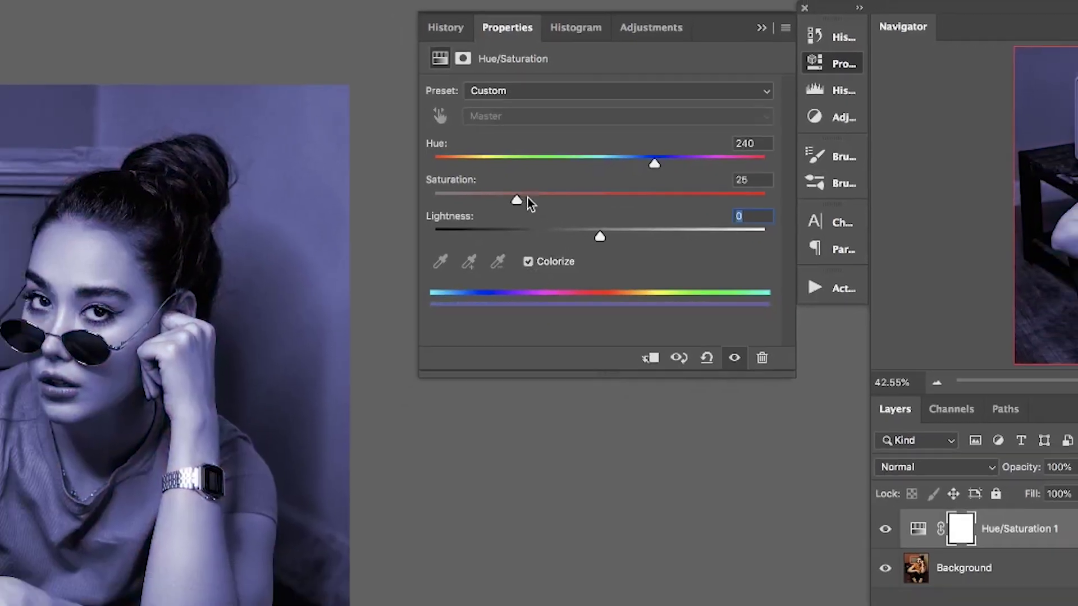
left_click_drag(503, 214, 536, 214)
mouse_move(588, 155)
left_mouse_down()
mouse_move(603, 154)
mouse_move(572, 153)
left_mouse_up()
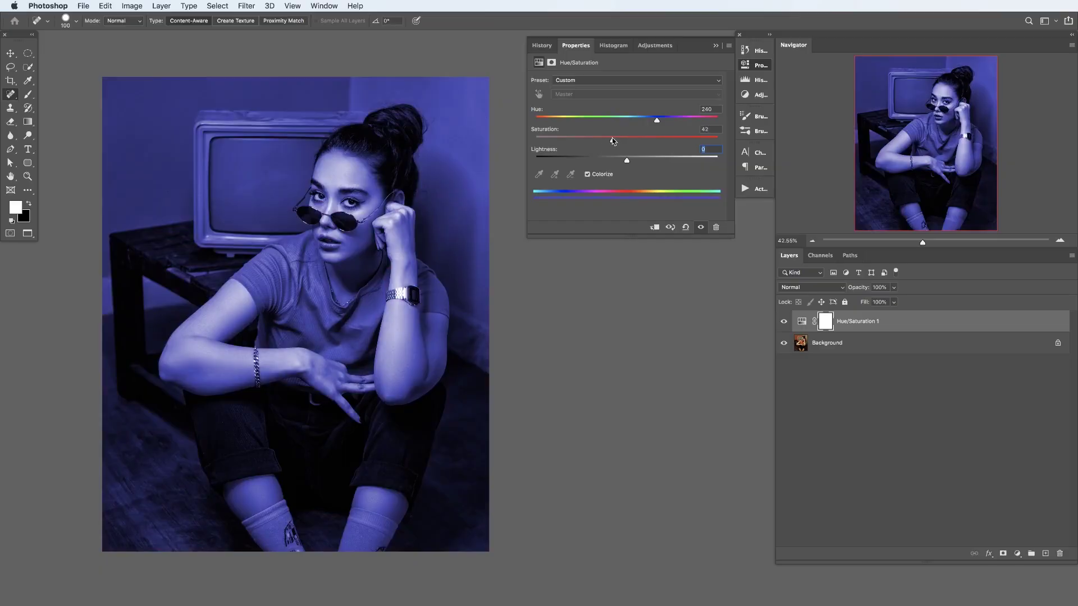
left_click_drag(629, 120, 614, 120)
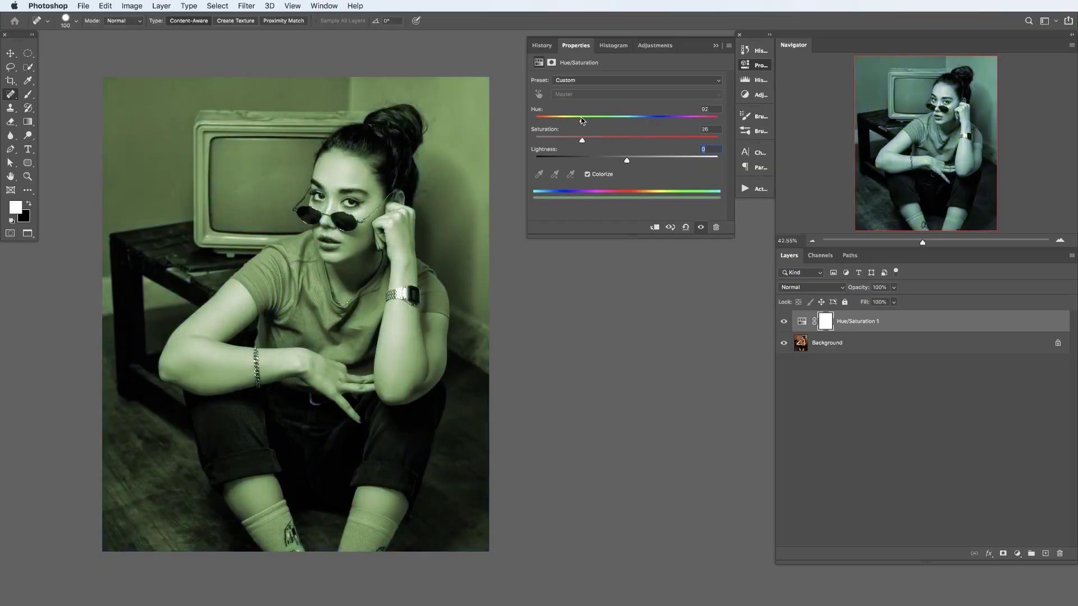
left_click_drag(627, 160, 644, 156)
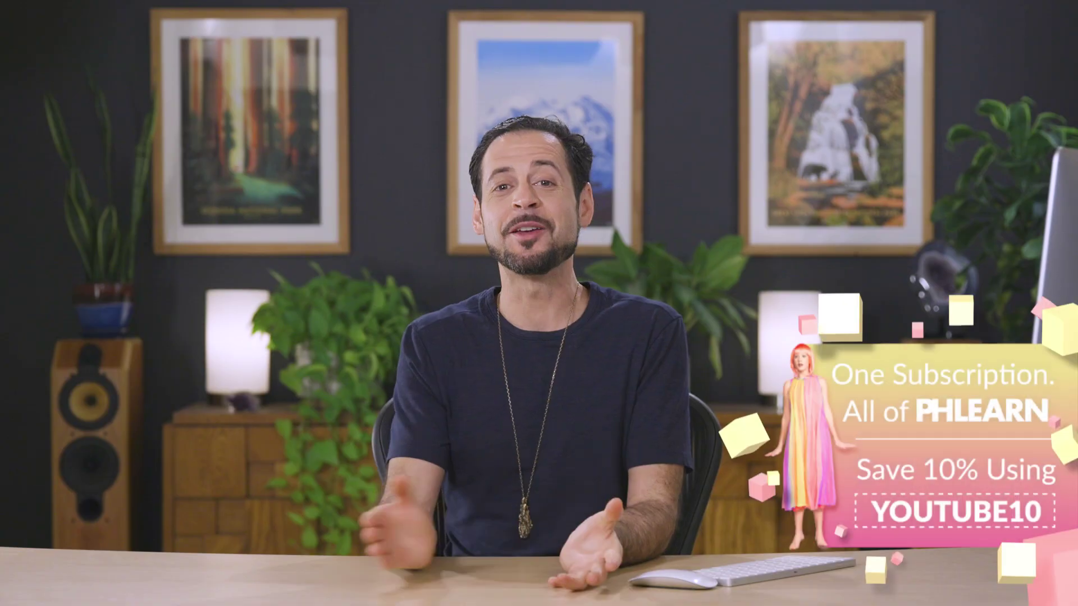